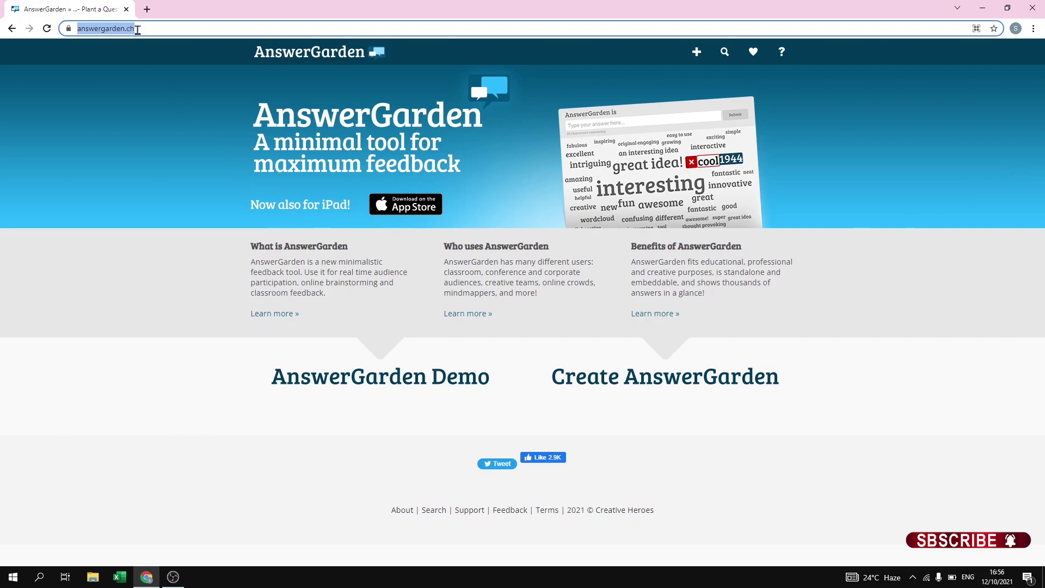
Step: Create a new AnswerGarden with the topic 'What are the different types of insurance?'
click(137, 29)
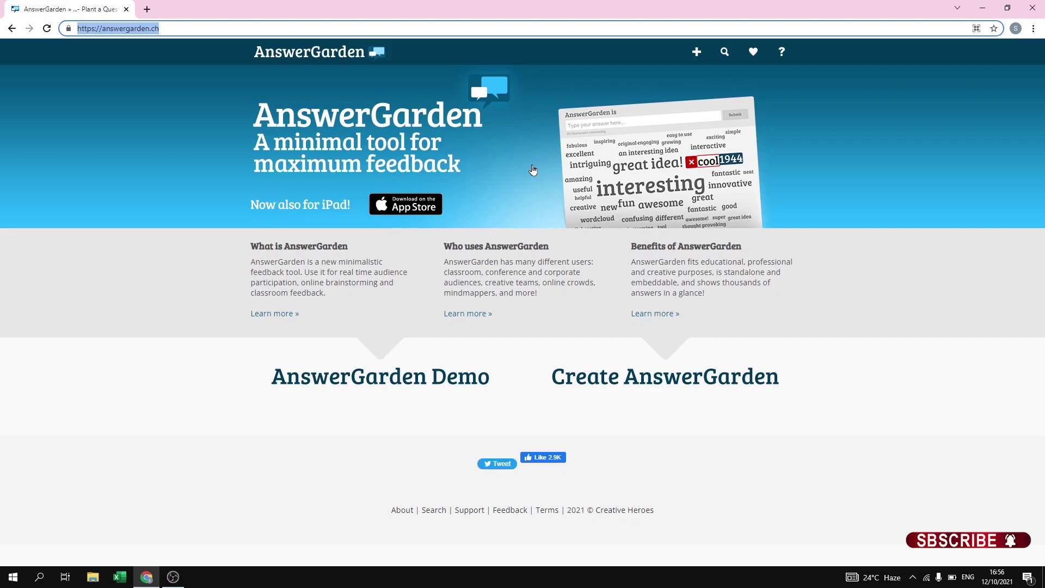
click(697, 55)
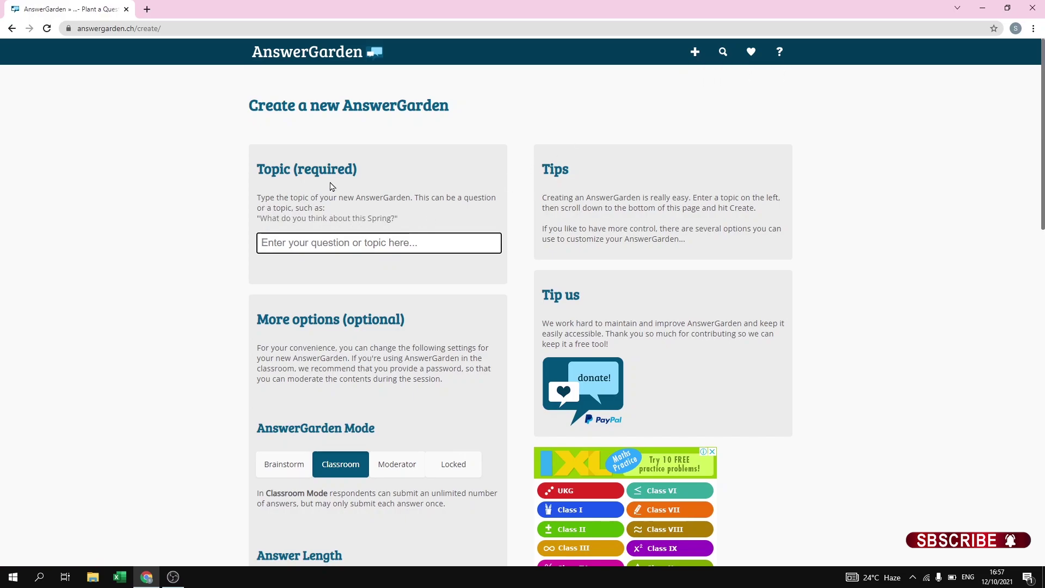
click(272, 246)
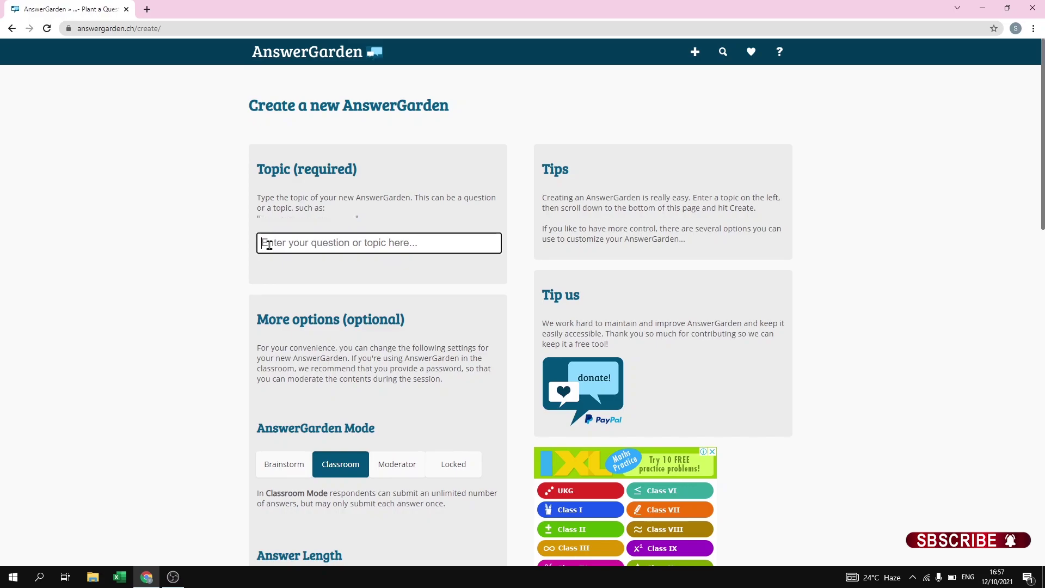
text(Wh)
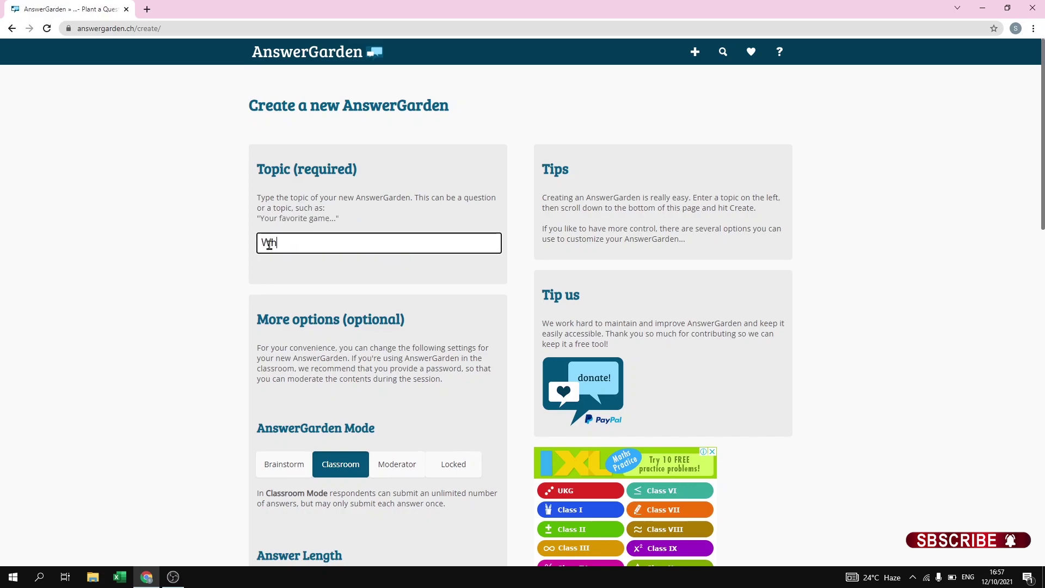
text(at are the dif)
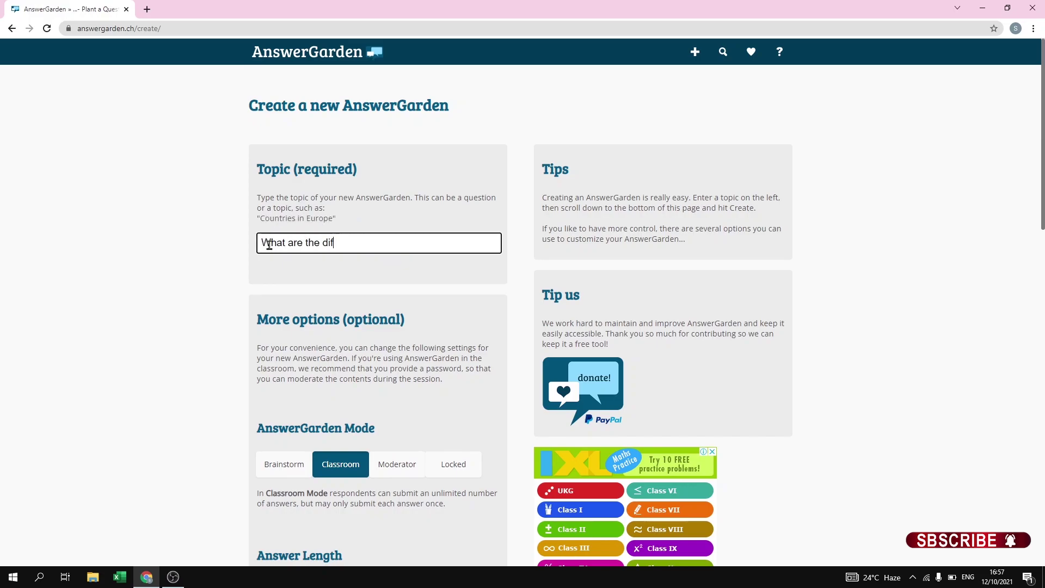
text(ferent types o)
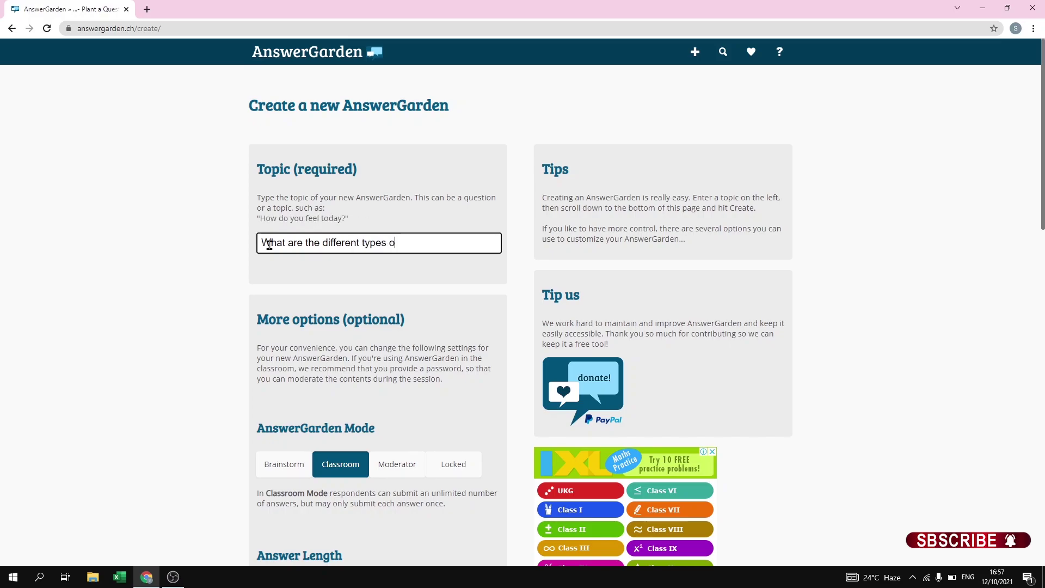
text(f insurance?)
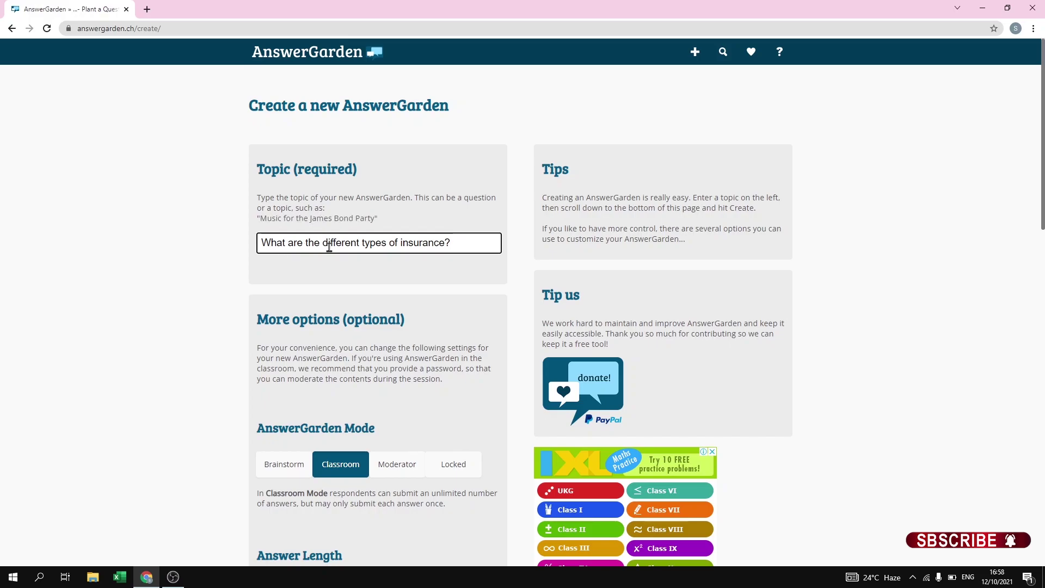
Step: Try the Brainstorm and Classroom modes, then settle on Locked mode
scroll(329, 247, down, 1)
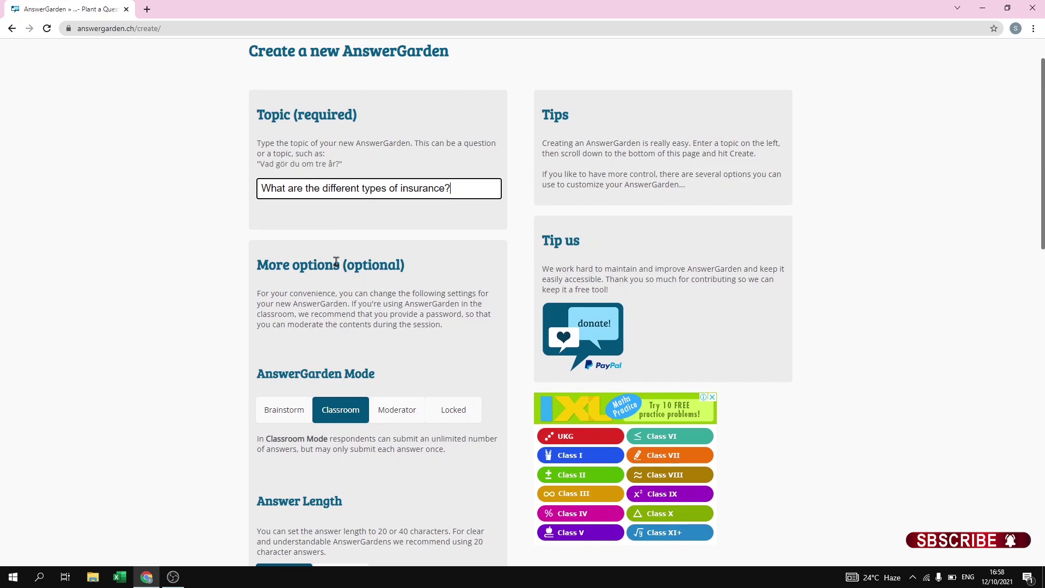
scroll(325, 292, down, 1)
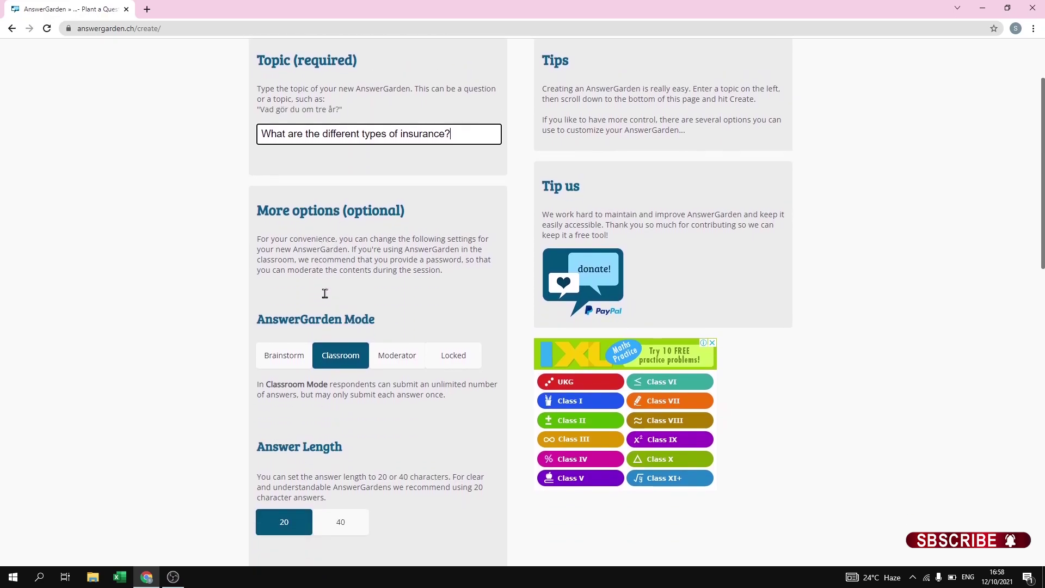
click(285, 360)
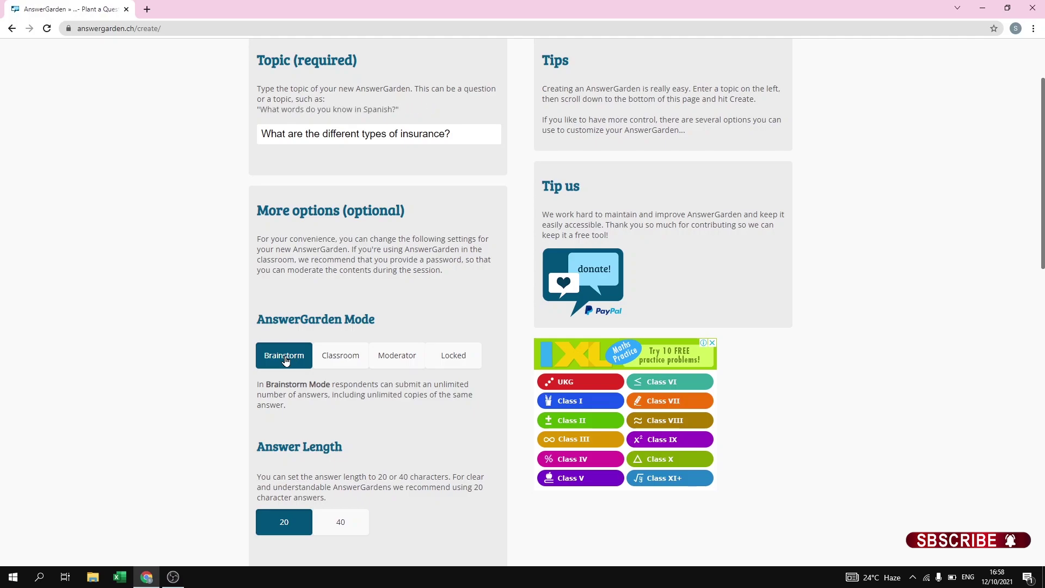
click(336, 358)
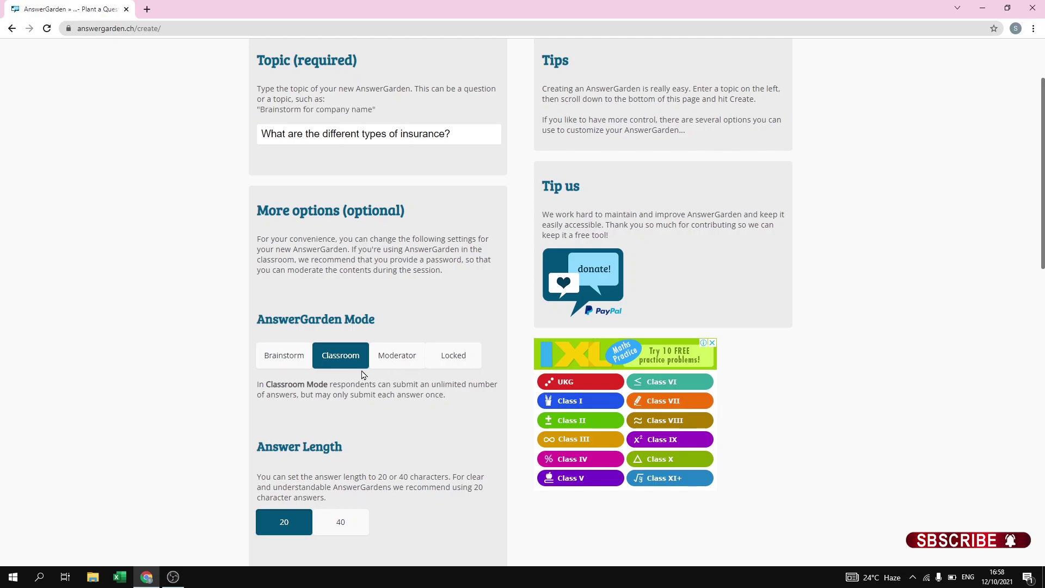
click(463, 364)
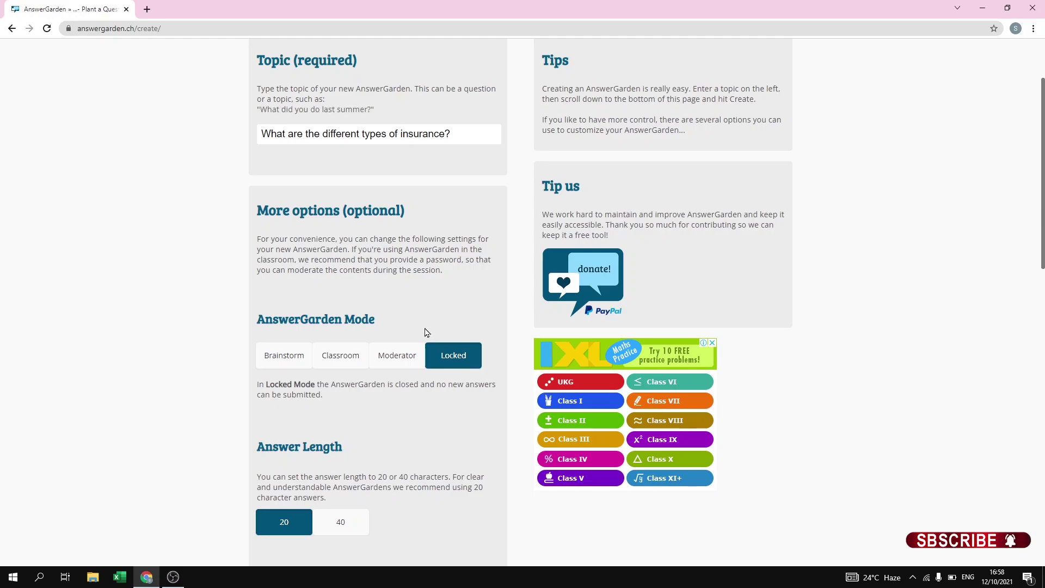
scroll(426, 332, down, 1)
scroll(423, 380, down, 3)
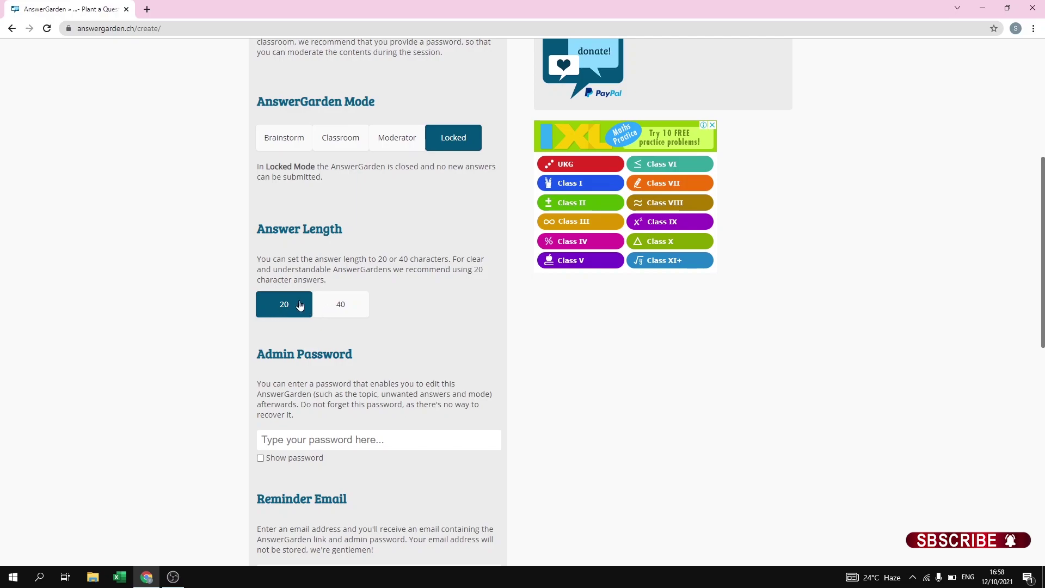
Step: Enter an admin password in the Admin Password field
scroll(303, 324, down, 1)
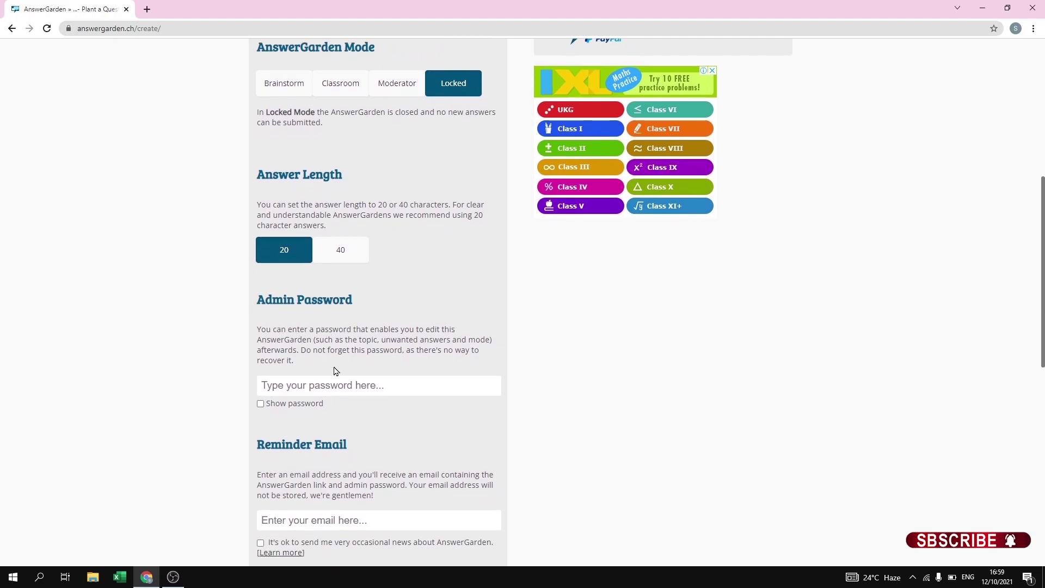
click(289, 387)
text(*********)
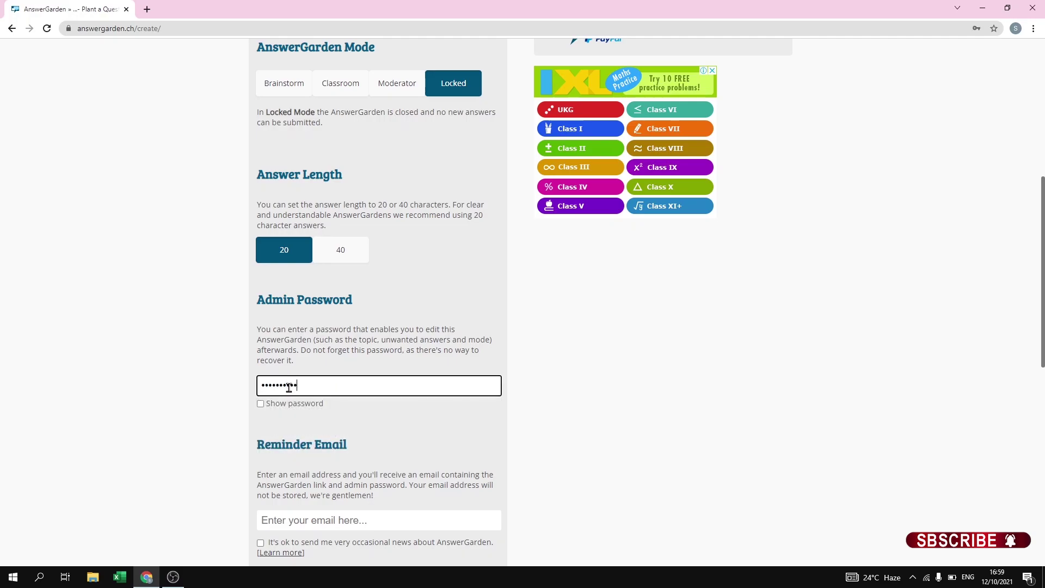
text(*)
scroll(289, 388, down, 4)
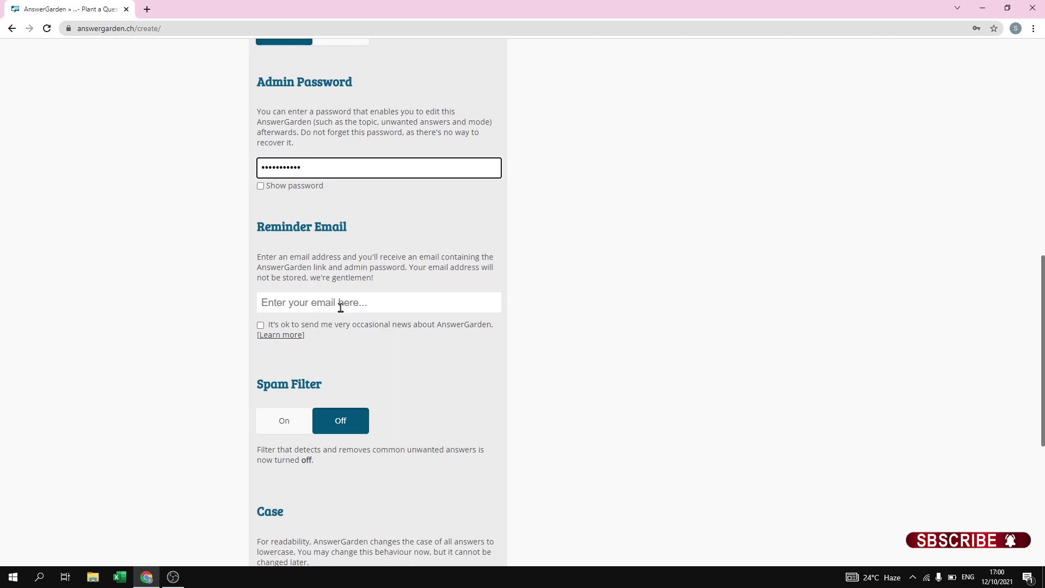
Step: Turn the Spam Filter on
scroll(379, 304, down, 1)
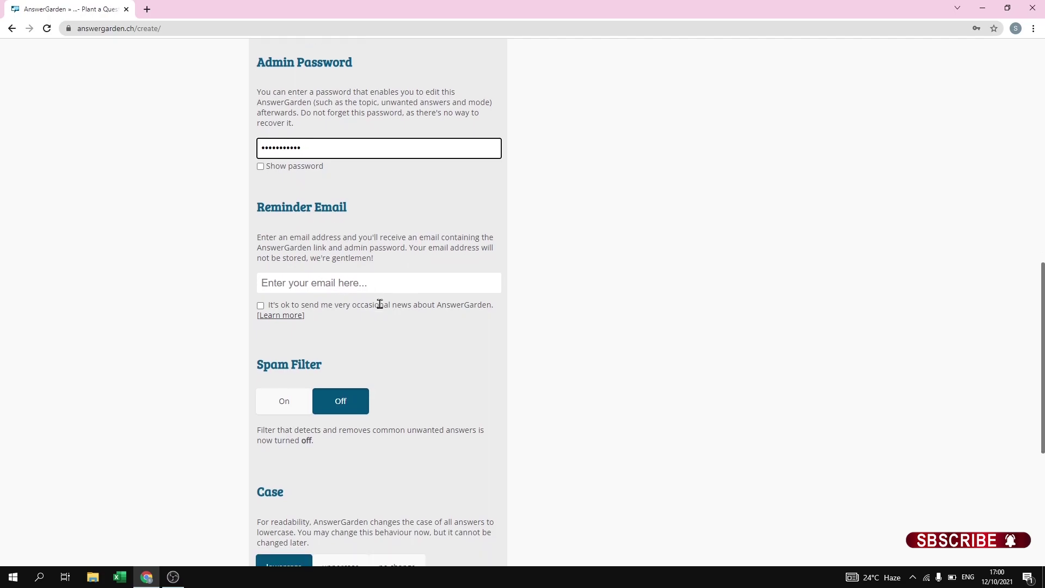
scroll(380, 304, down, 3)
click(285, 322)
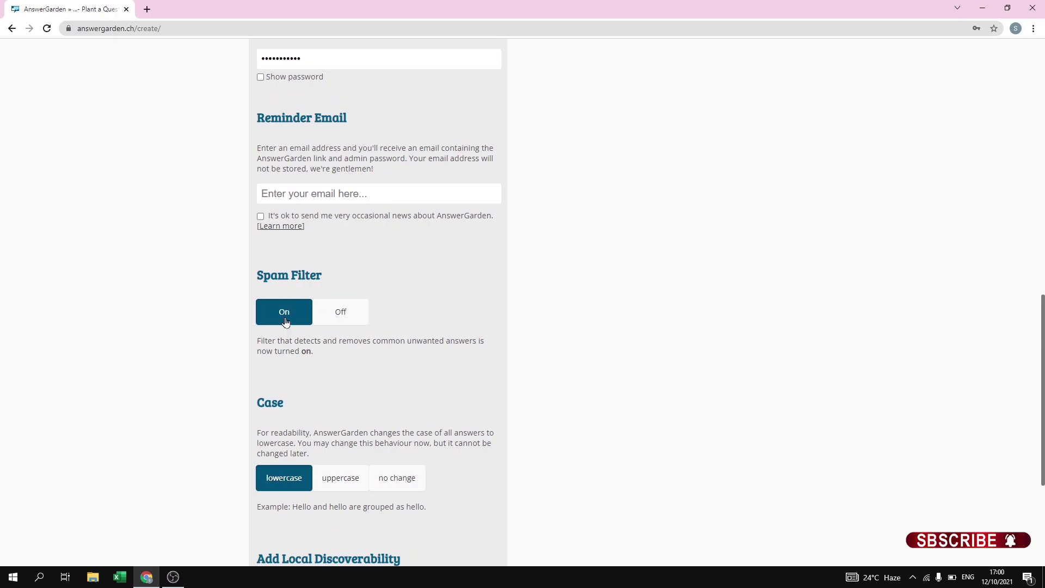
scroll(294, 434, down, 1)
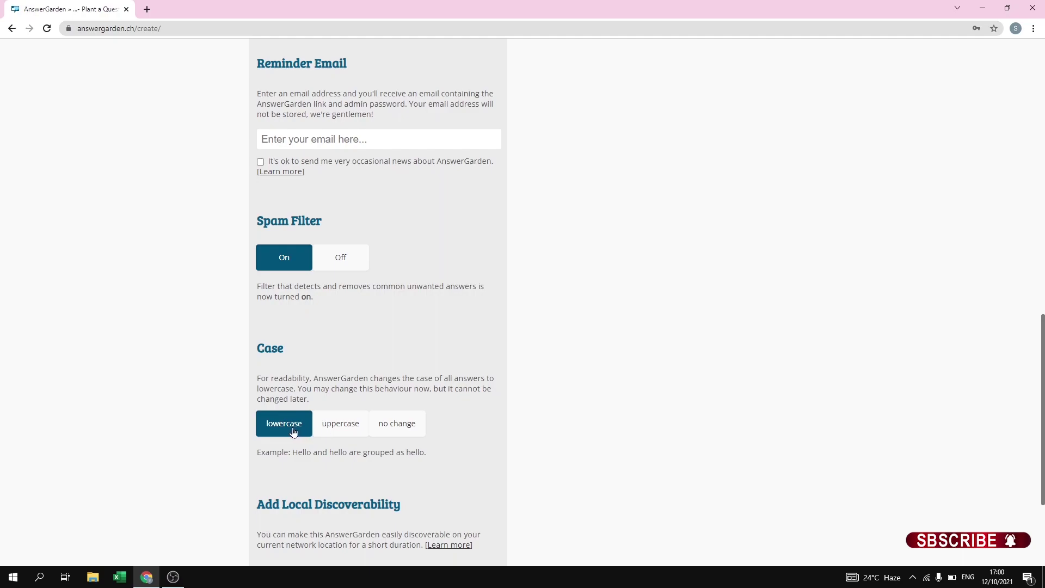
Step: Set the answer Case to uppercase, briefly trying 'no change' first
click(328, 430)
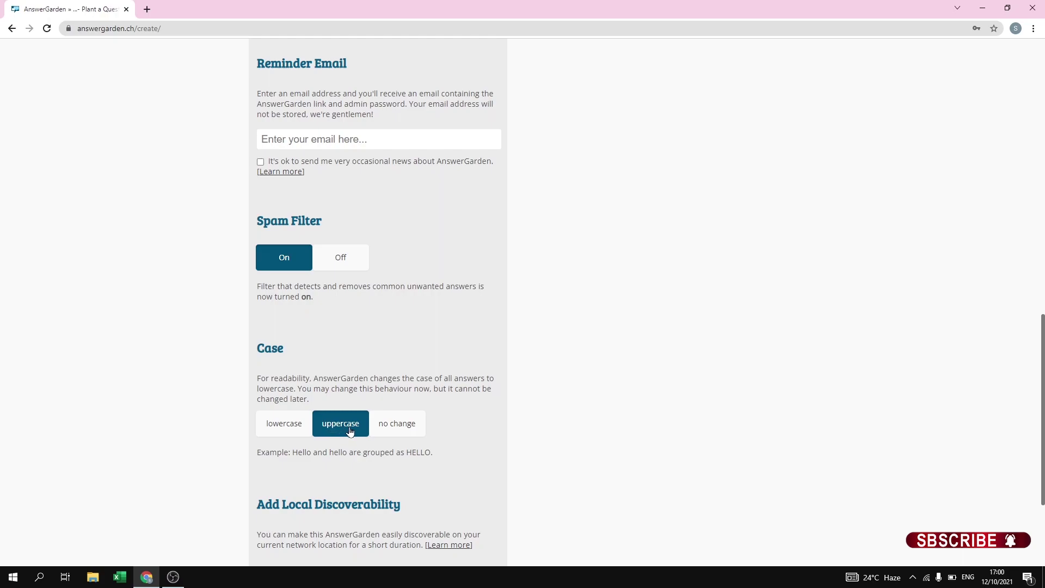
click(391, 431)
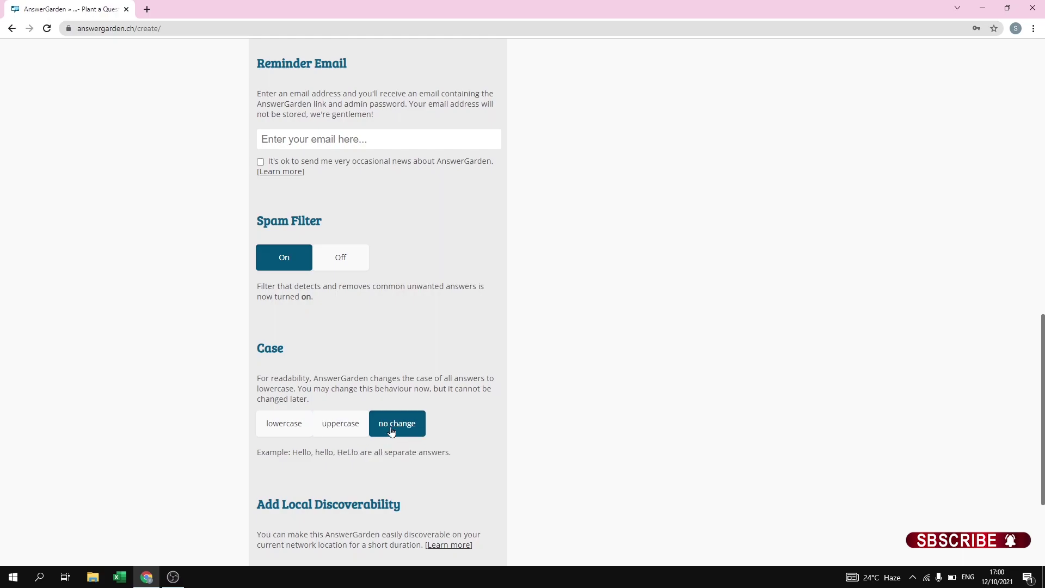
click(351, 431)
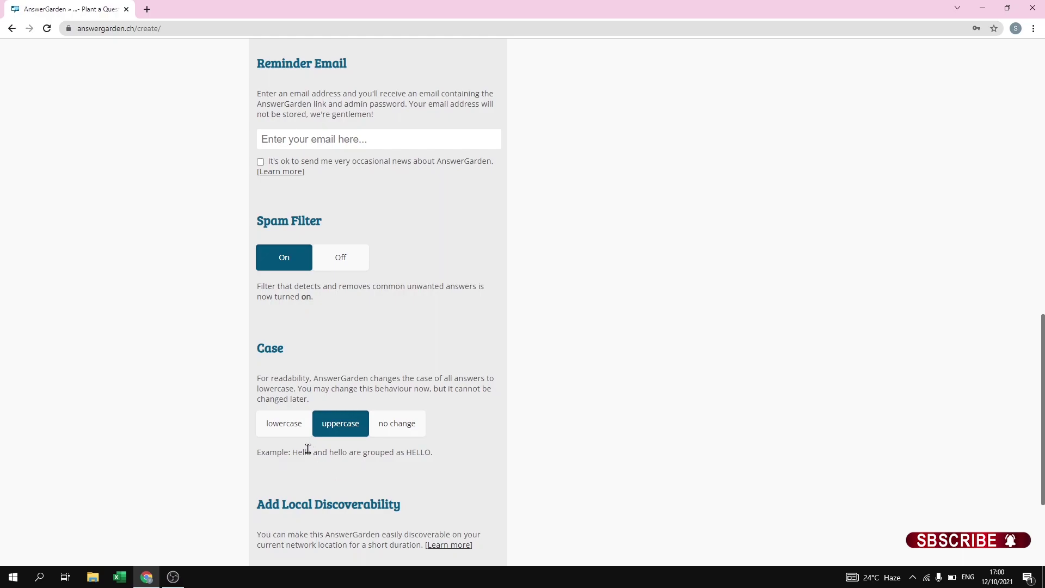
scroll(306, 449, down, 3)
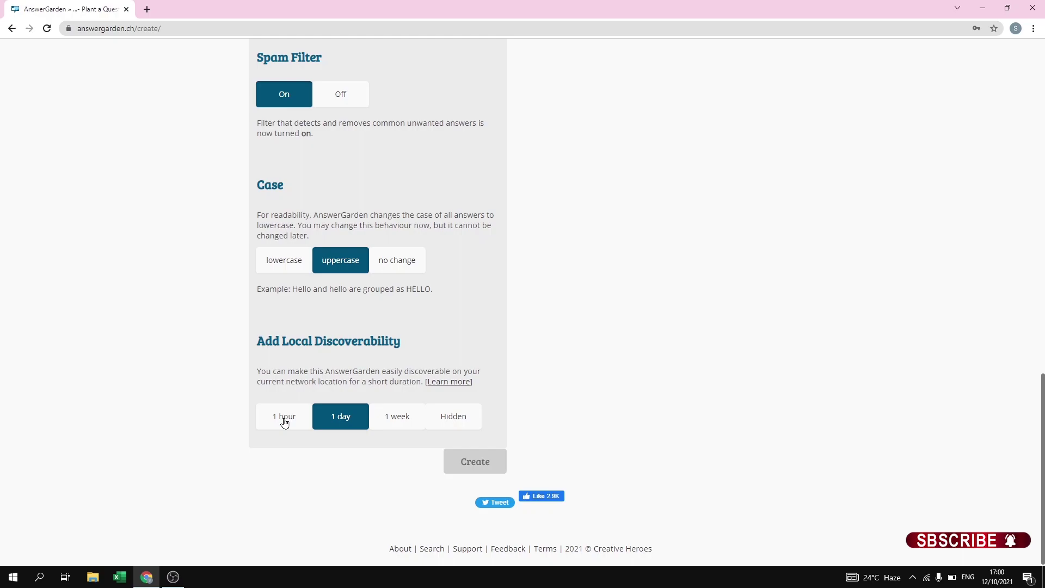
Step: Set local discoverability to 1 week and create the AnswerGarden
click(399, 418)
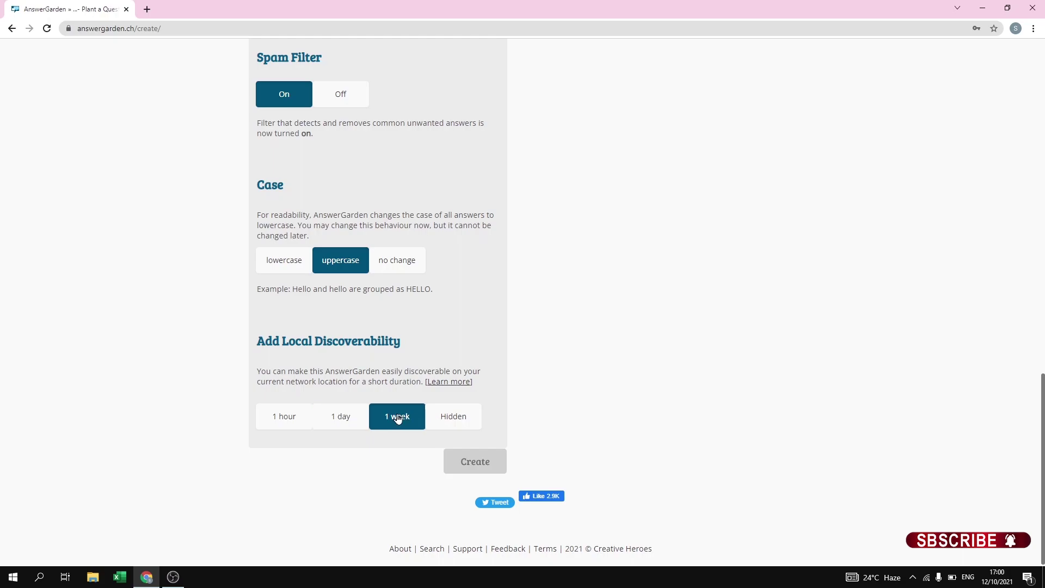
click(473, 464)
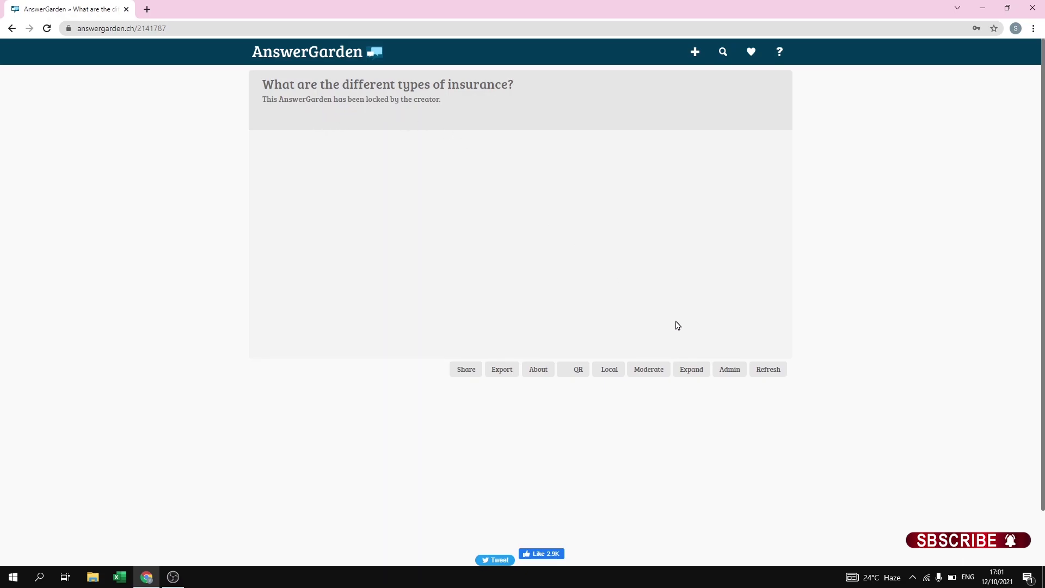
Step: In the Admin settings, change the mode from Locked to Brainstorm and save
click(730, 374)
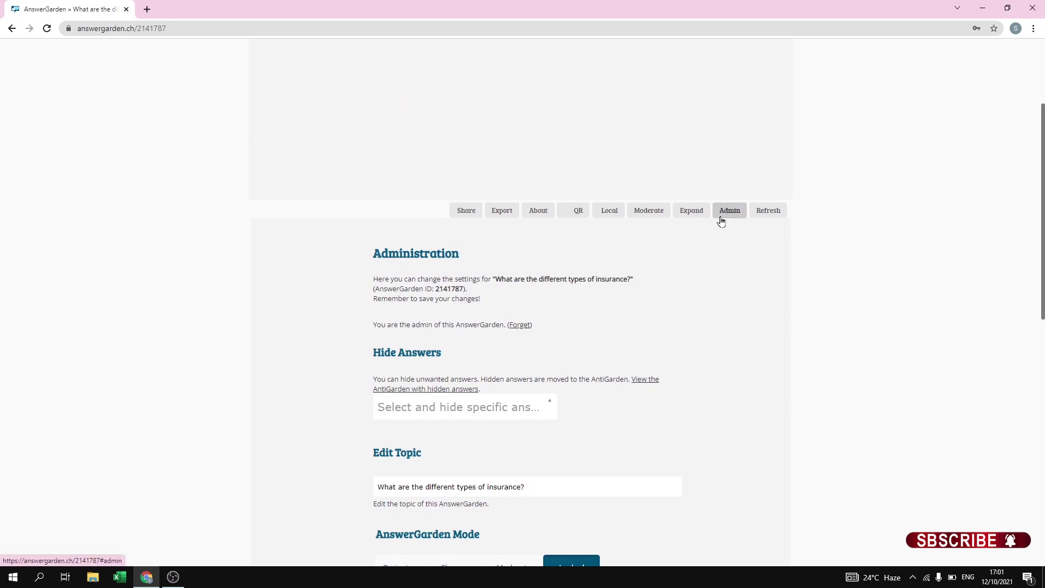
scroll(531, 308, down, 5)
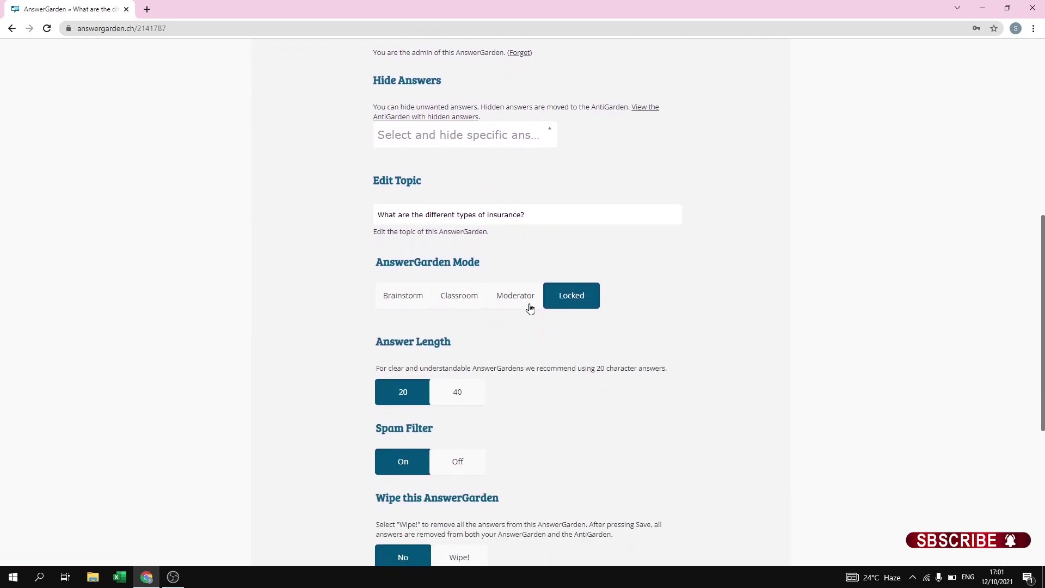
scroll(531, 309, up, 1)
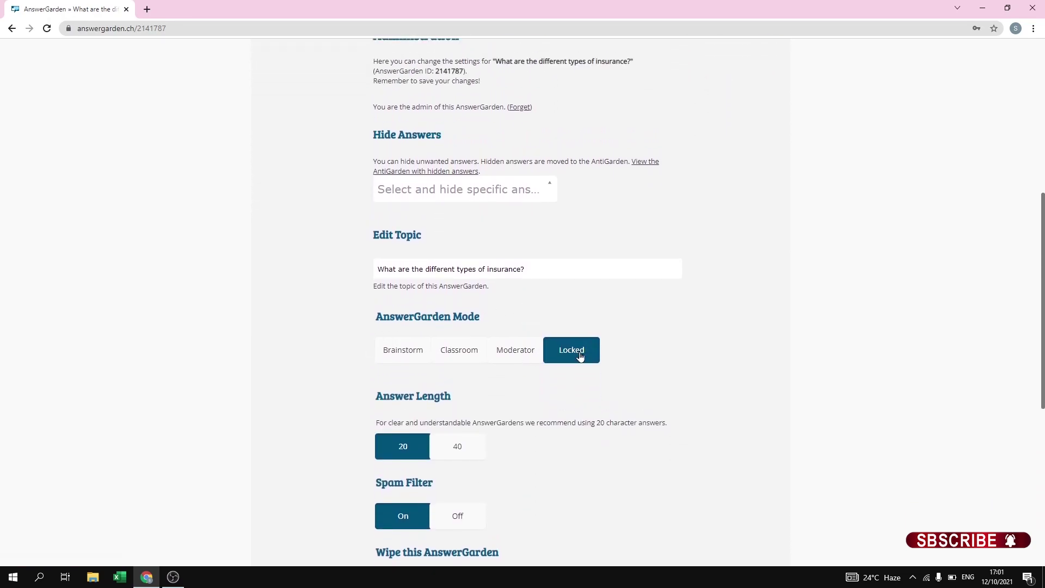
click(410, 357)
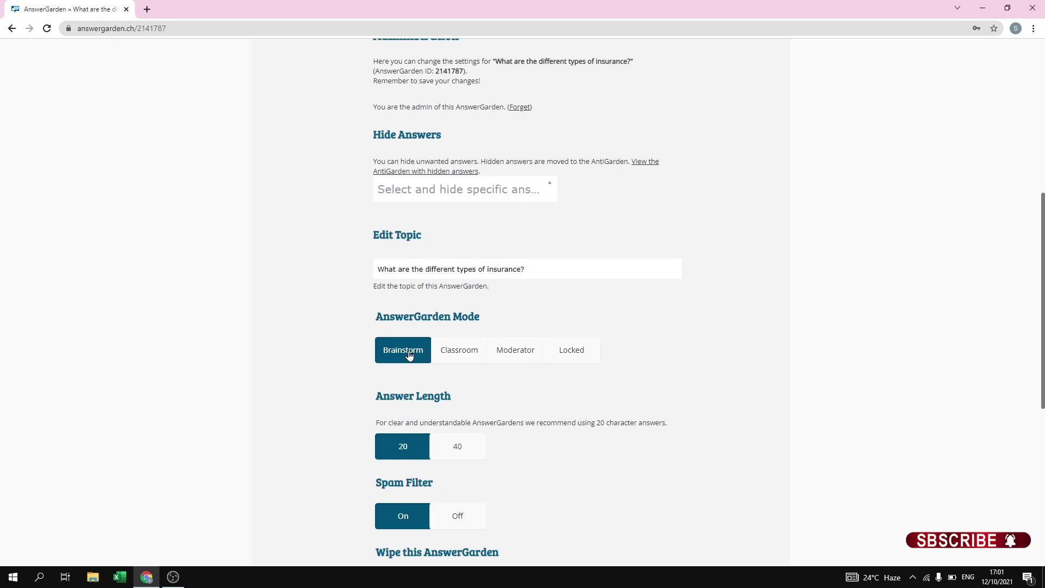
scroll(426, 382, down, 3)
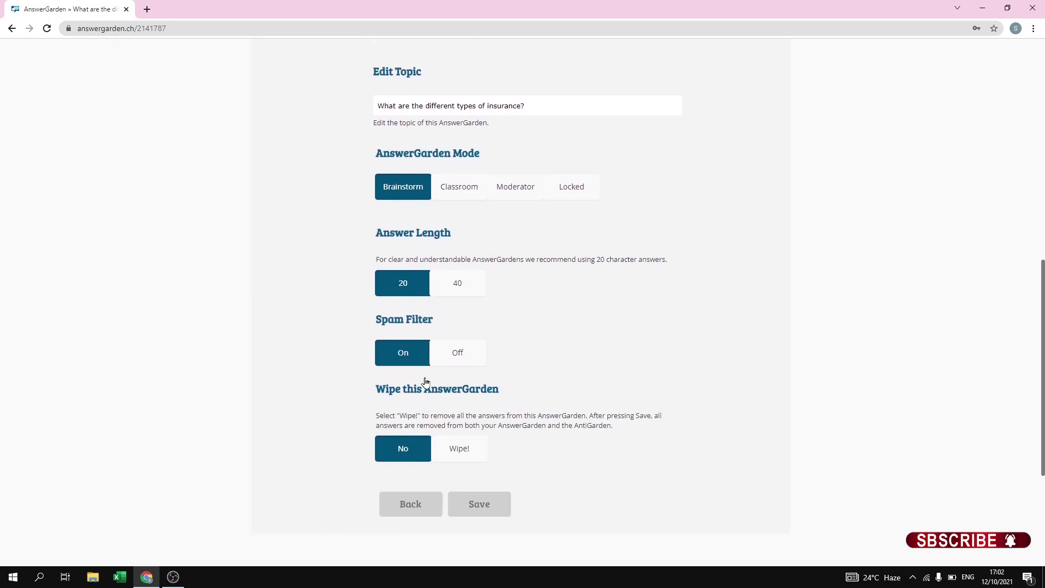
scroll(426, 382, down, 4)
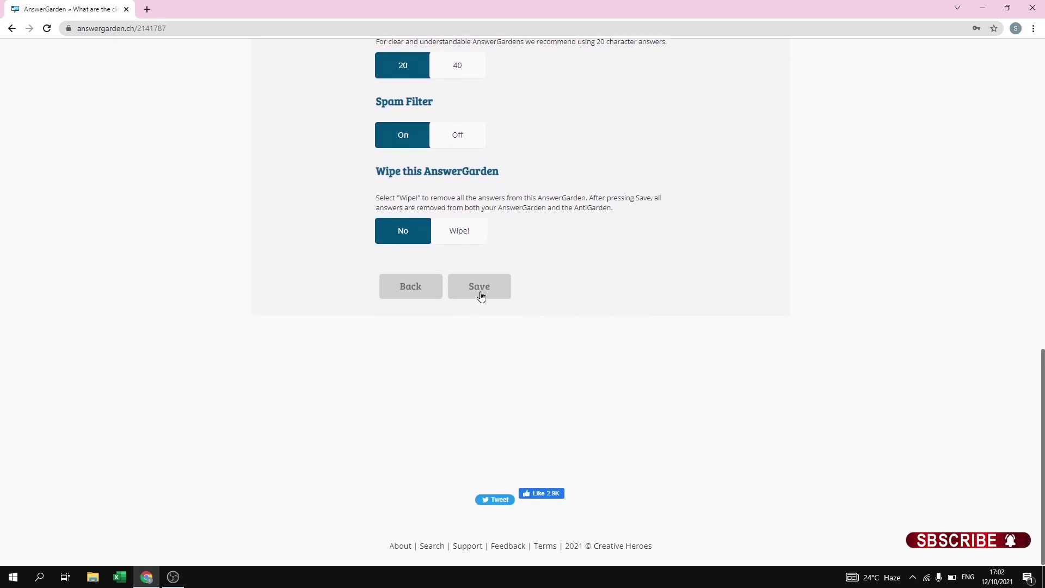
click(481, 295)
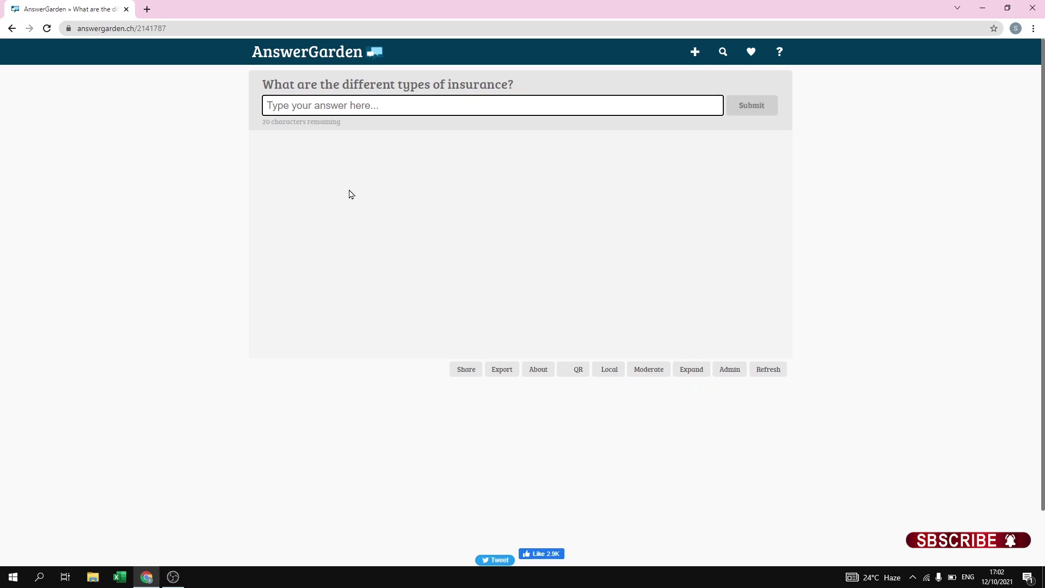
Step: Submit the answers Car insurance, Geico insurance, life insurance and health insurance
text(C)
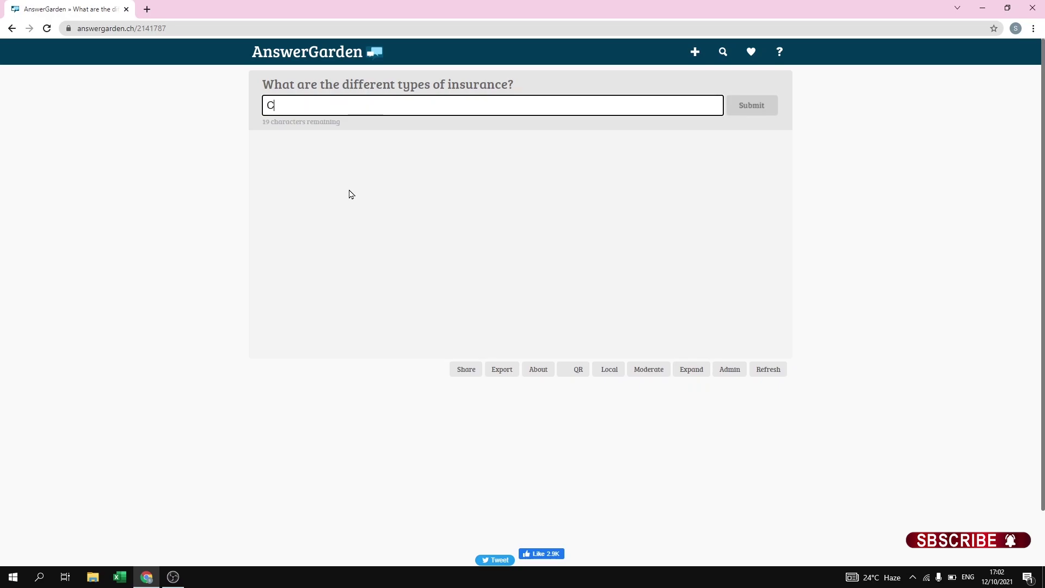
text(ar insurance)
key(Return)
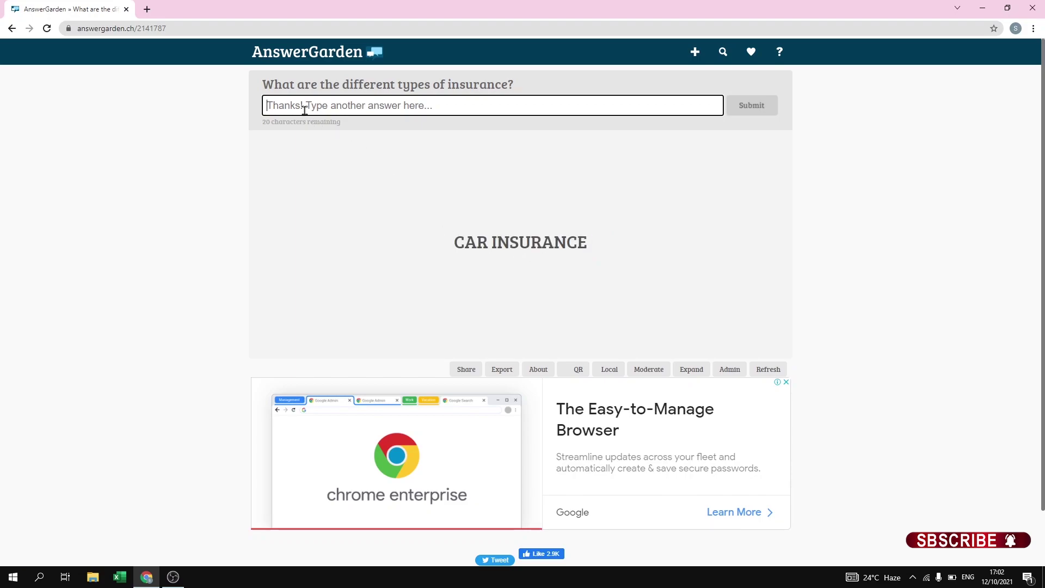
text(Geico insurance)
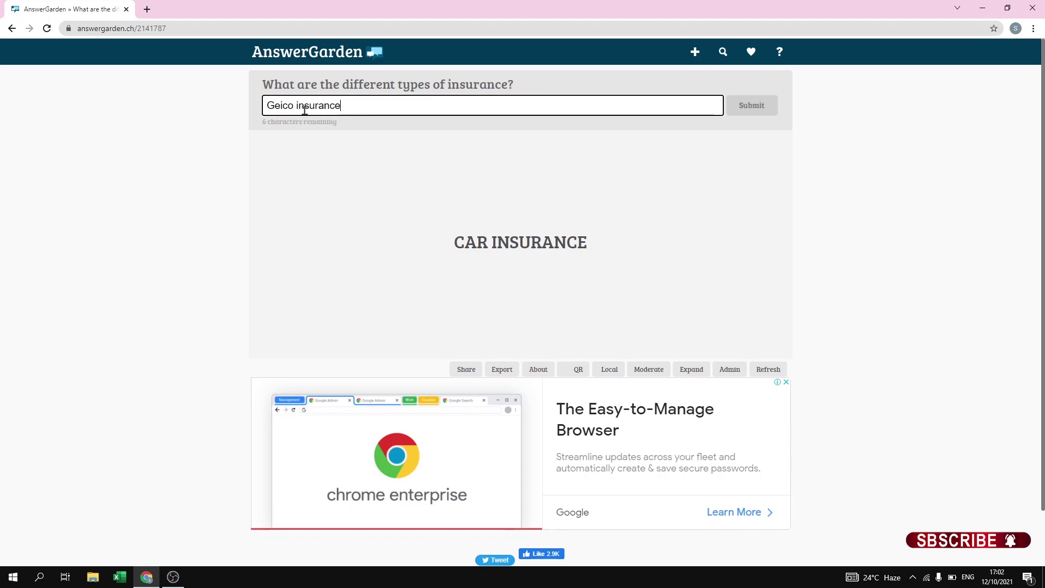
key(Return)
text(life insurance)
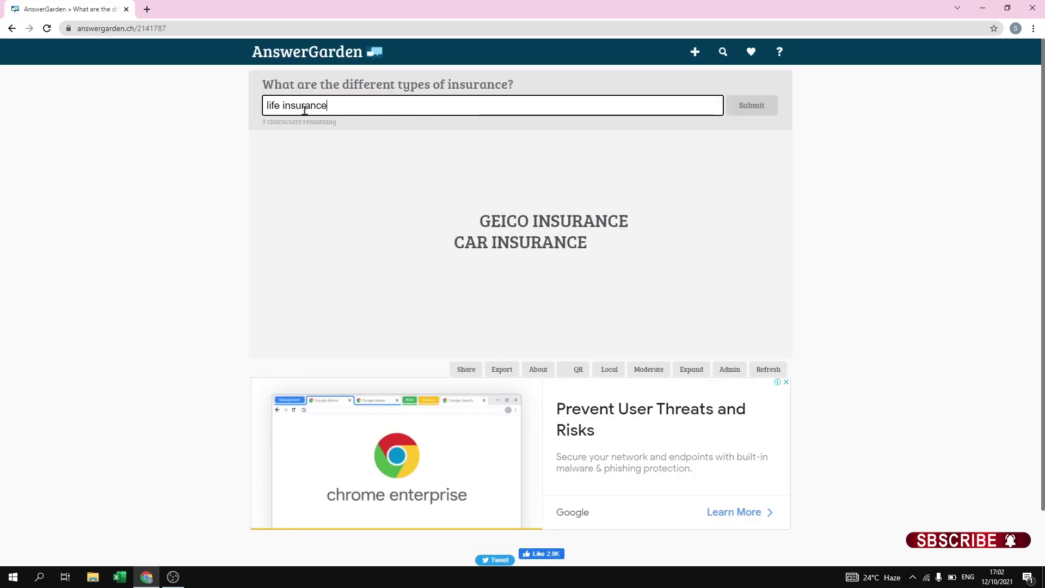
key(Return)
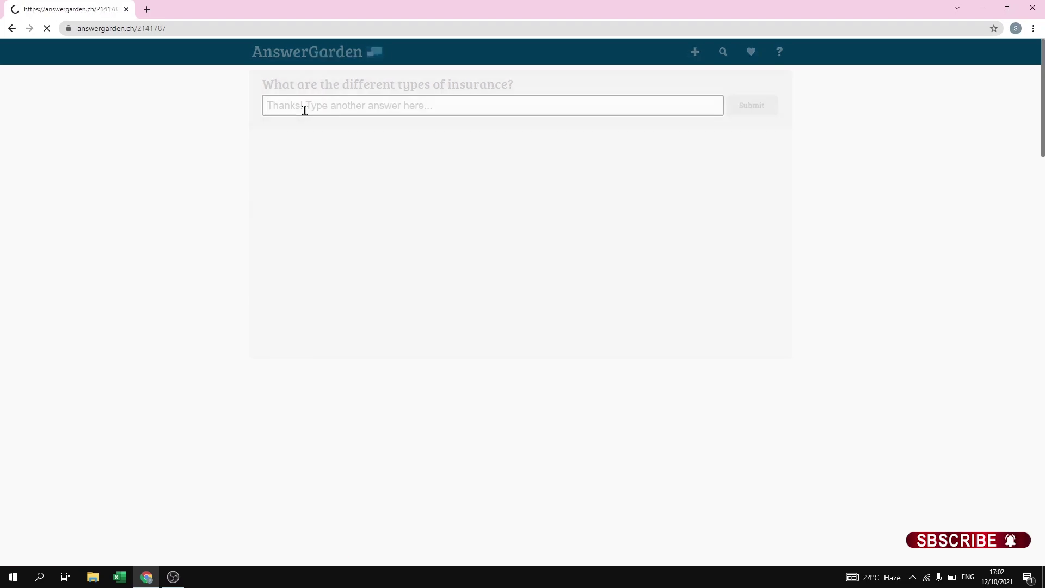
text(health insurance)
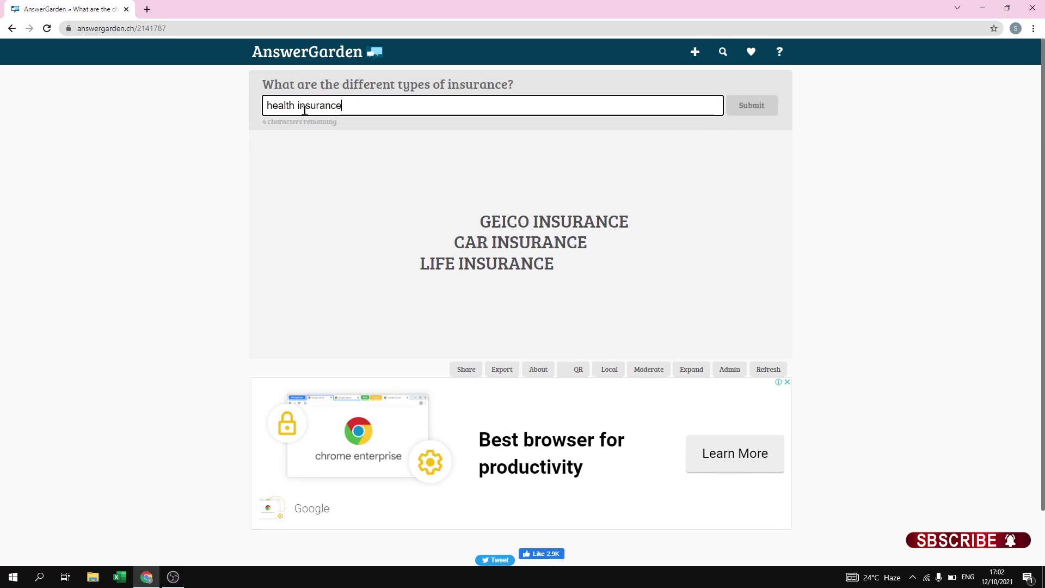
key(Return)
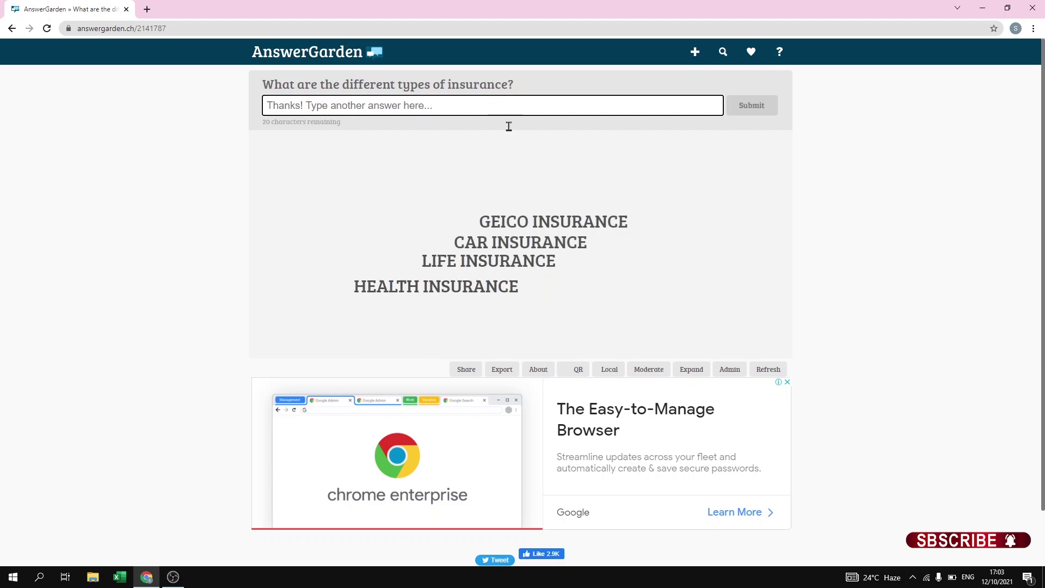
click(466, 373)
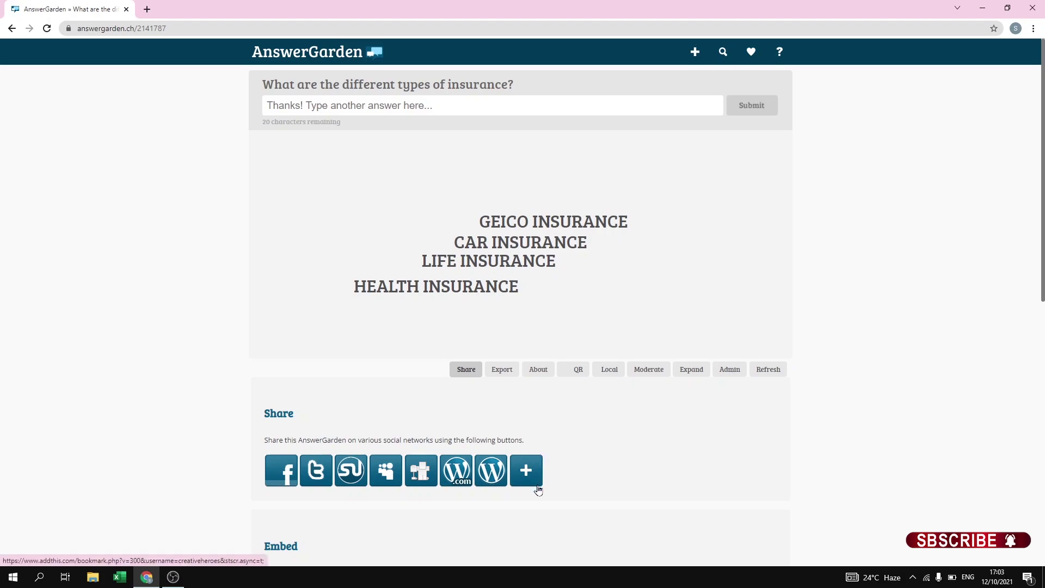
scroll(538, 488, down, 2)
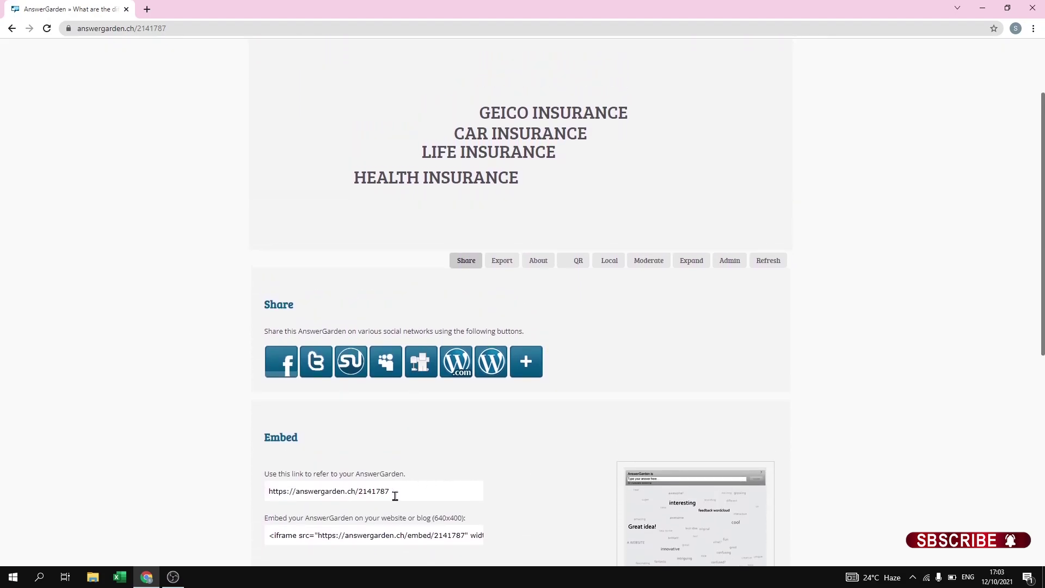
drag(397, 492, 266, 499)
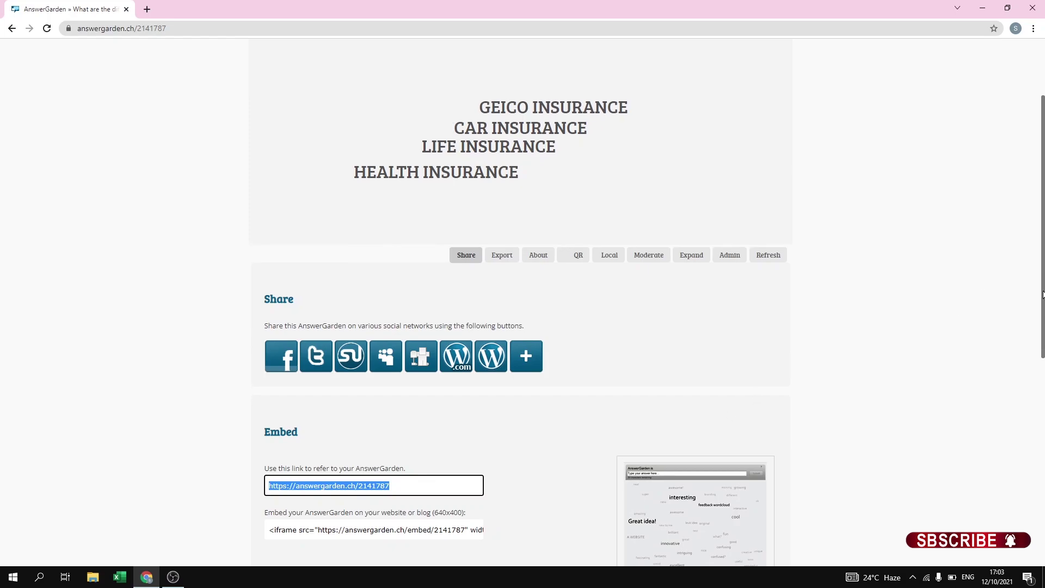
drag(1043, 289, 1042, 261)
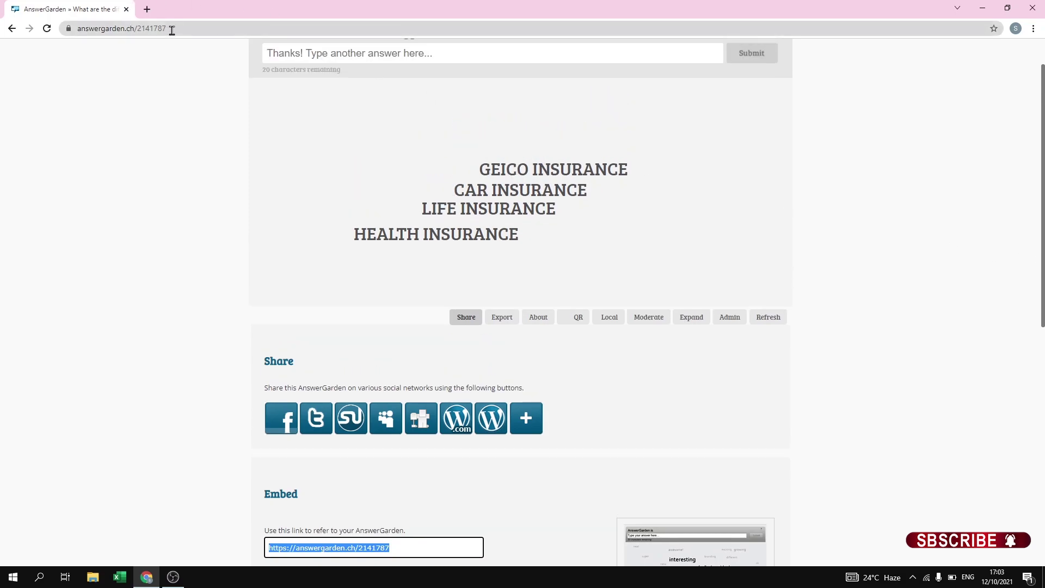
drag(174, 28, 97, 30)
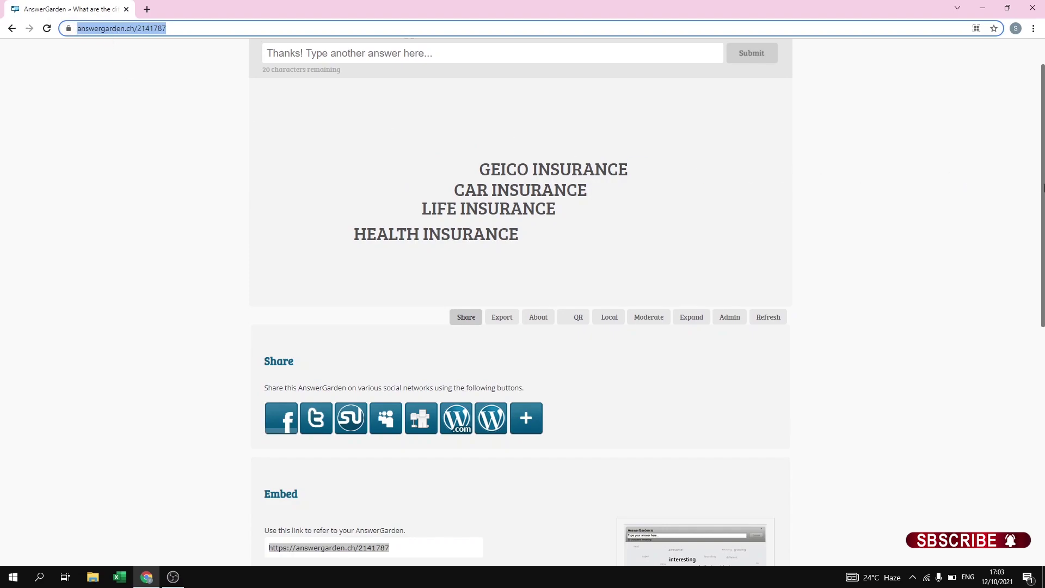
drag(1044, 187, 1044, 329)
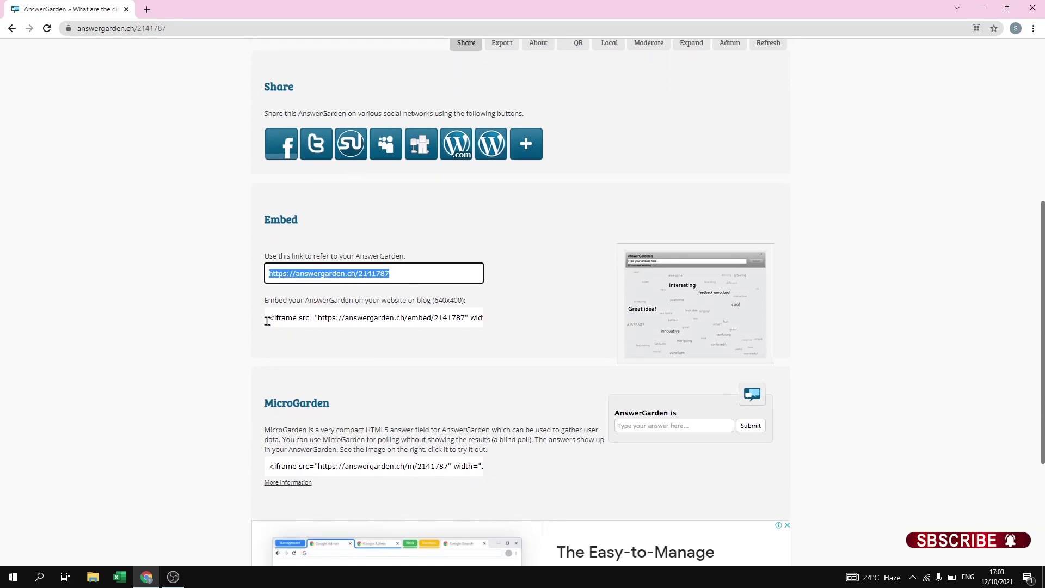
drag(268, 322, 492, 327)
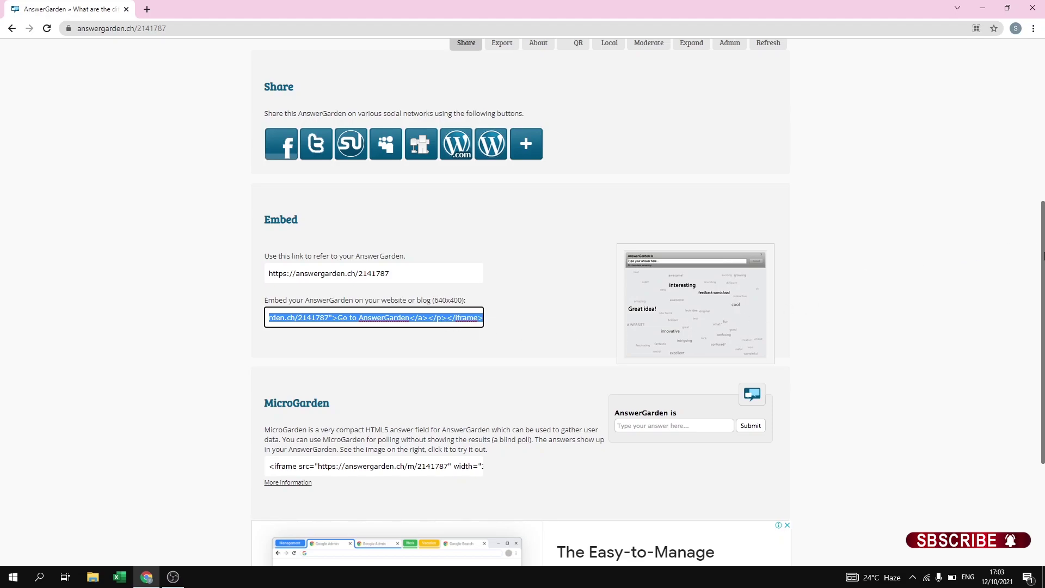
drag(1043, 255, 1030, 147)
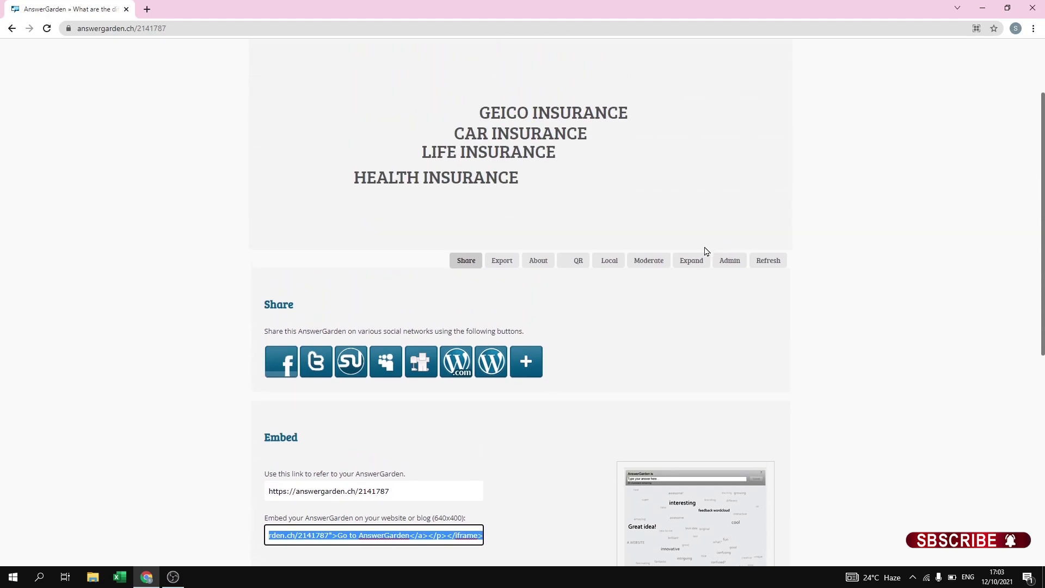
drag(397, 493, 263, 497)
key(ctrl+c)
right_click(284, 495)
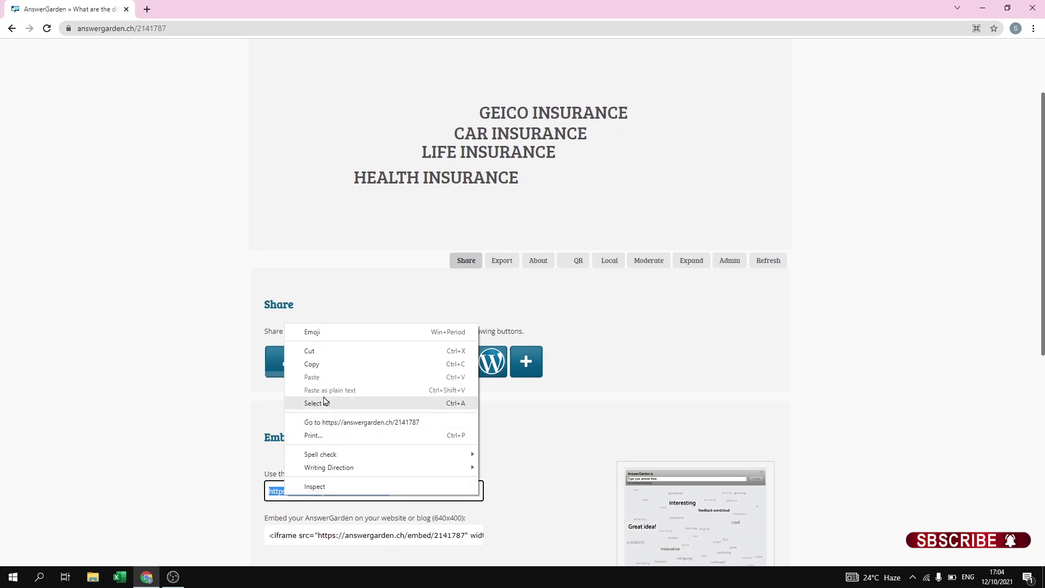
click(320, 364)
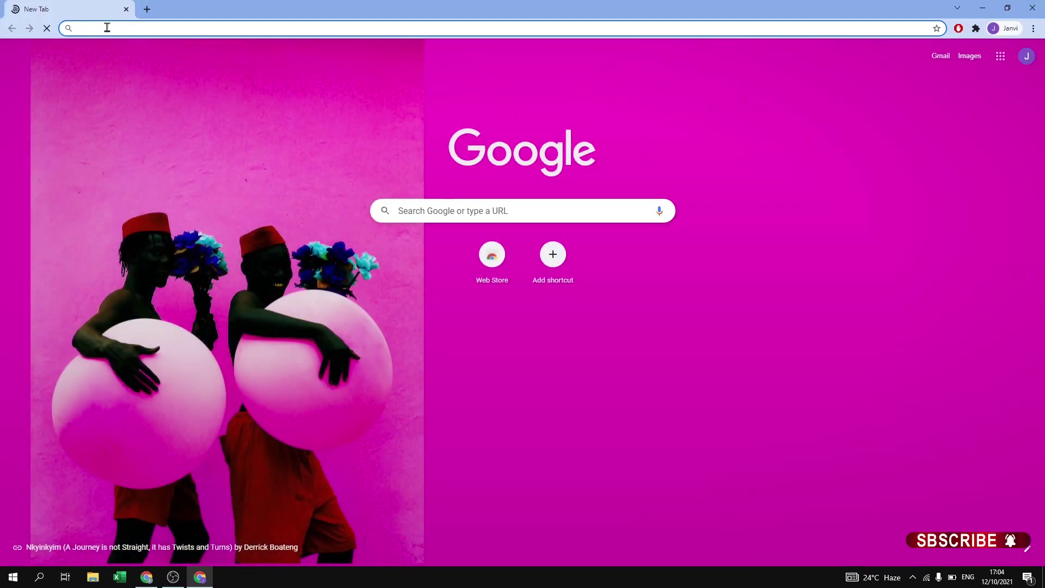
Step: Paste and go to the copied link in the second window's address bar
right_click(81, 29)
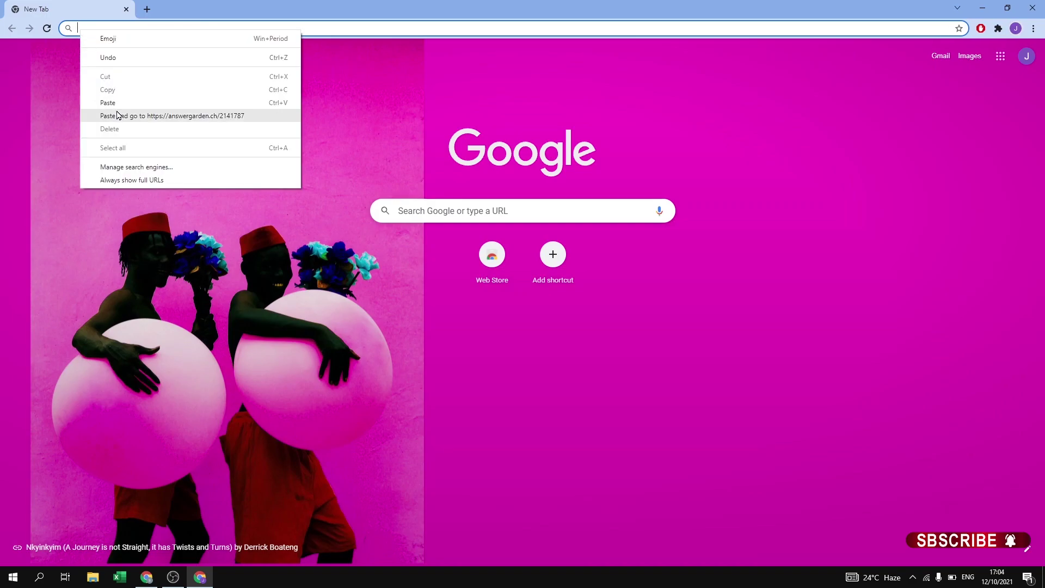
click(118, 114)
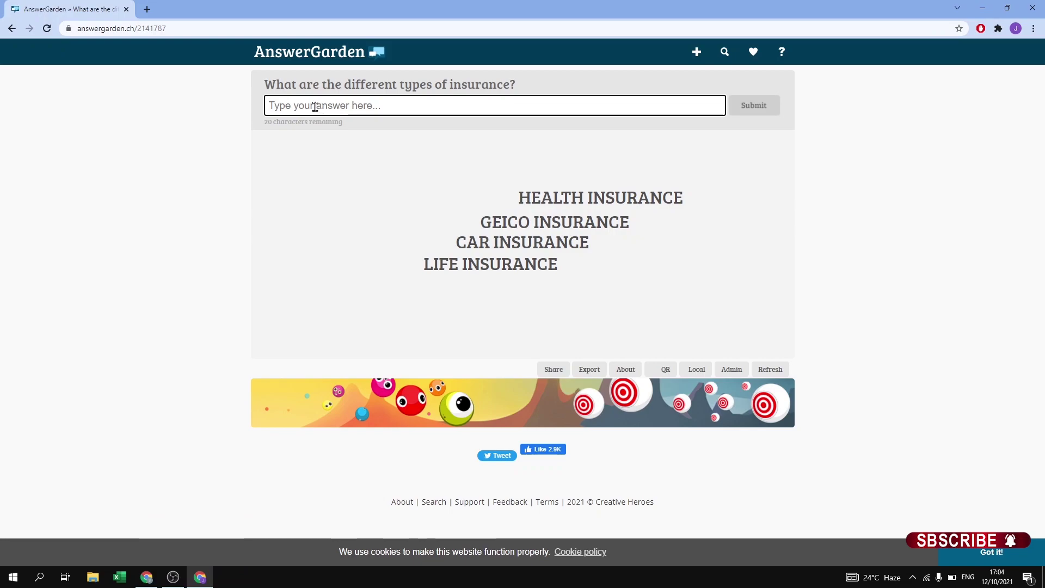
Step: Submit 'Car insurance' twice more, bringing CAR INSURANCE to 3 votes
text(C)
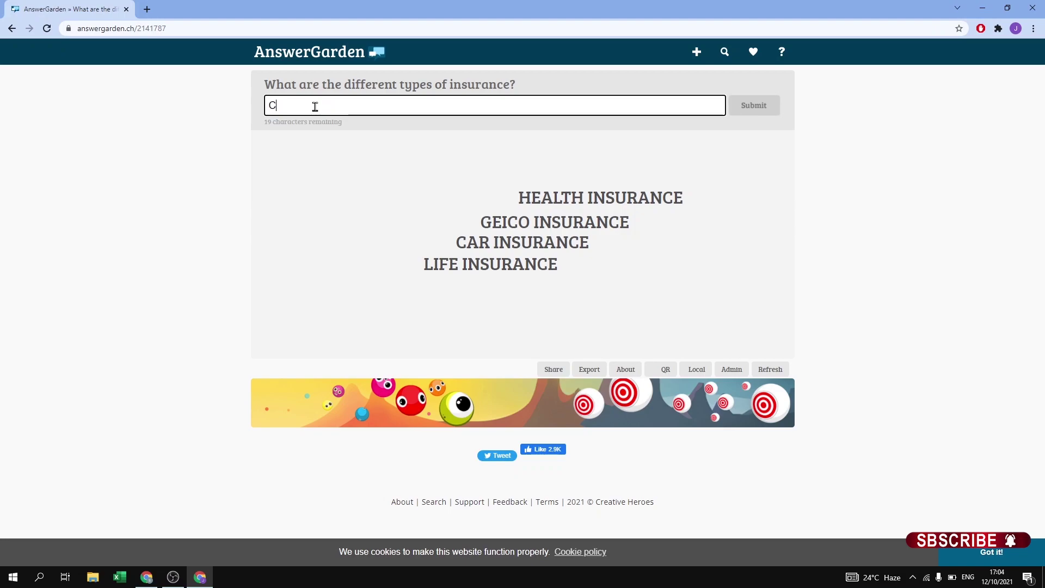
text(ar insurance)
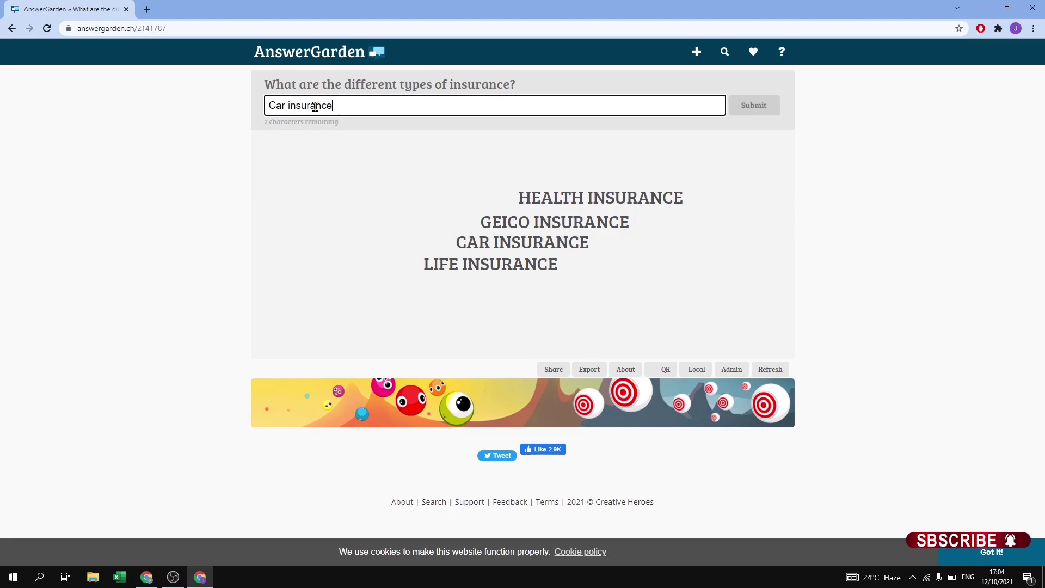
key(Return)
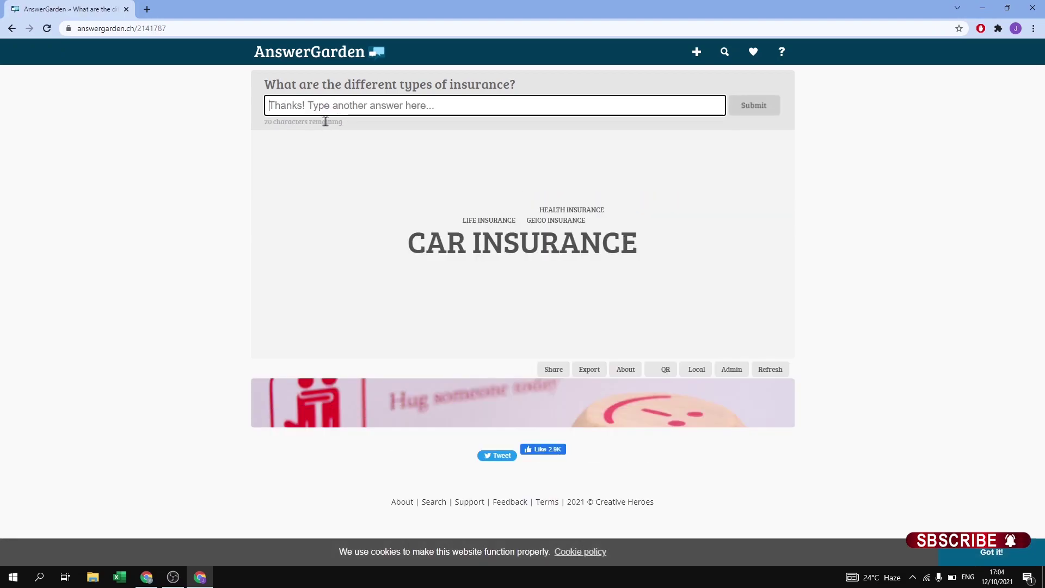
mouse_move(411, 240)
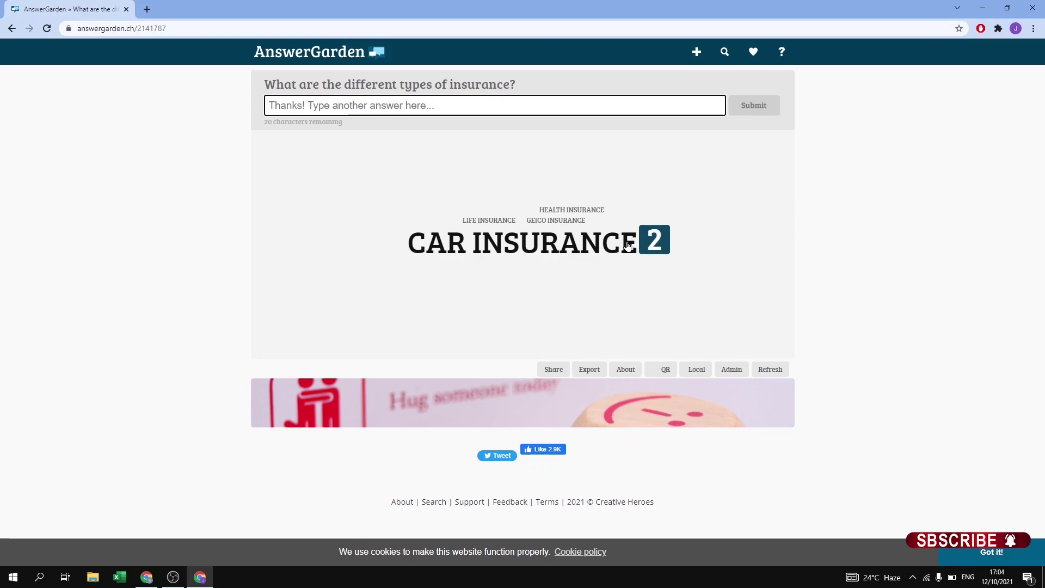
mouse_move(506, 220)
mouse_move(538, 223)
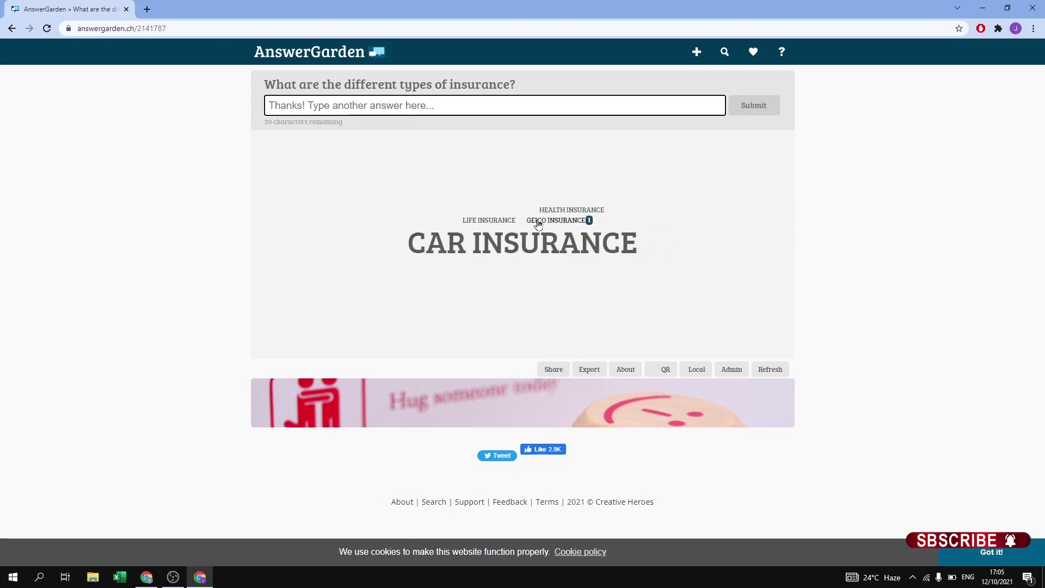
mouse_move(565, 213)
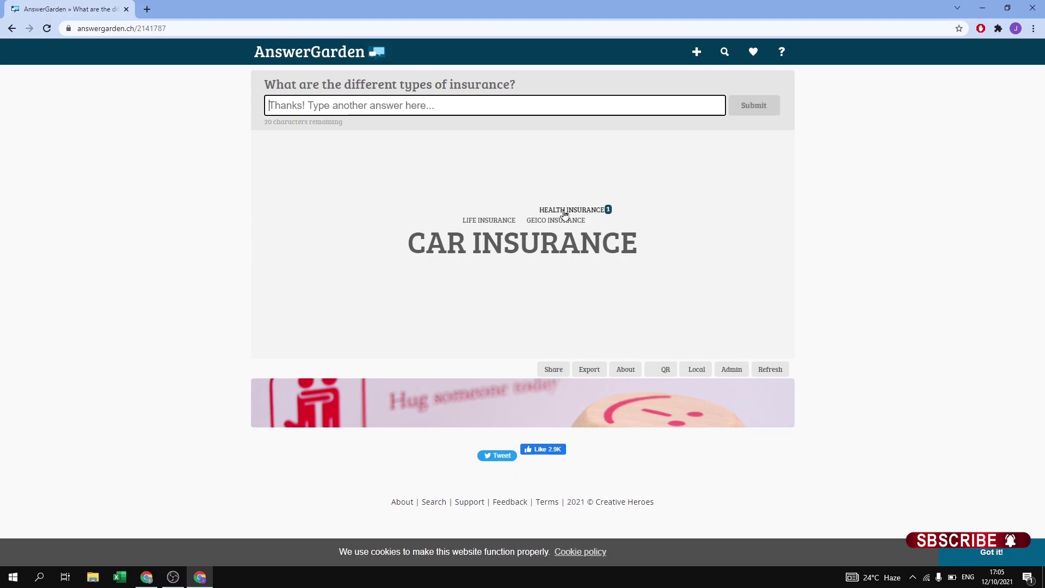
click(277, 107)
text(car ins)
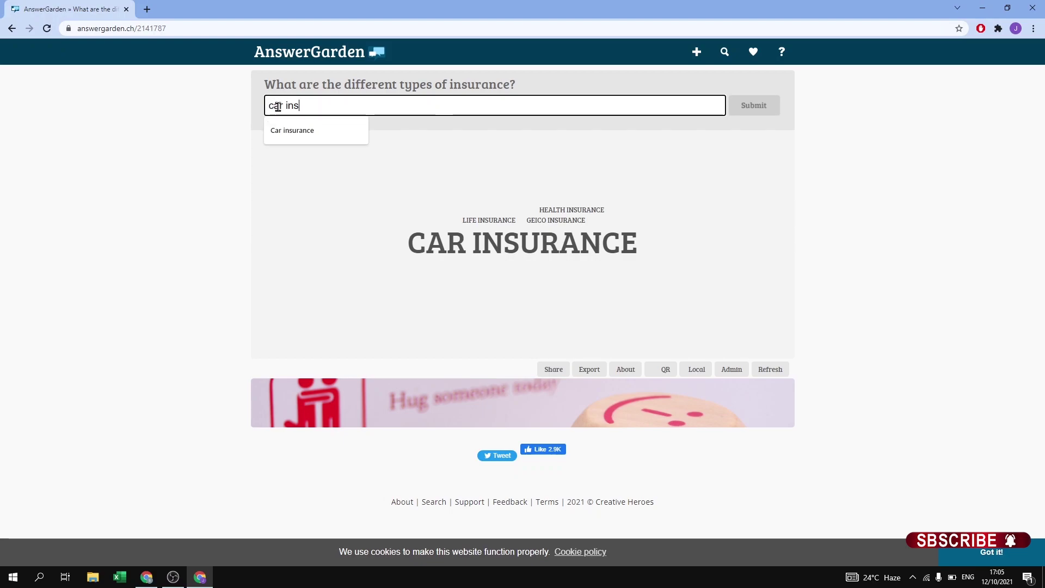
text(urance)
key(Return)
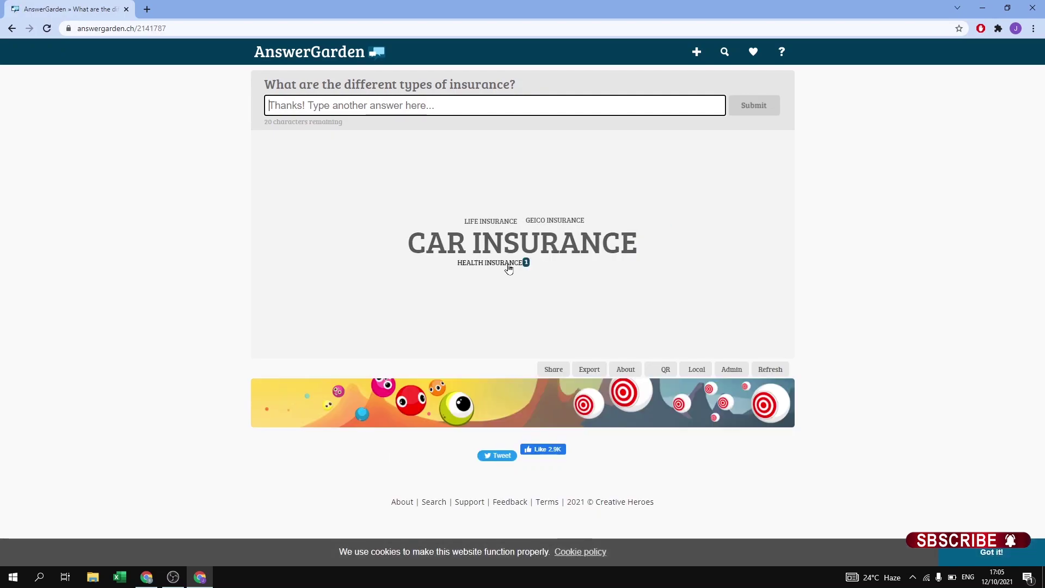
mouse_move(629, 248)
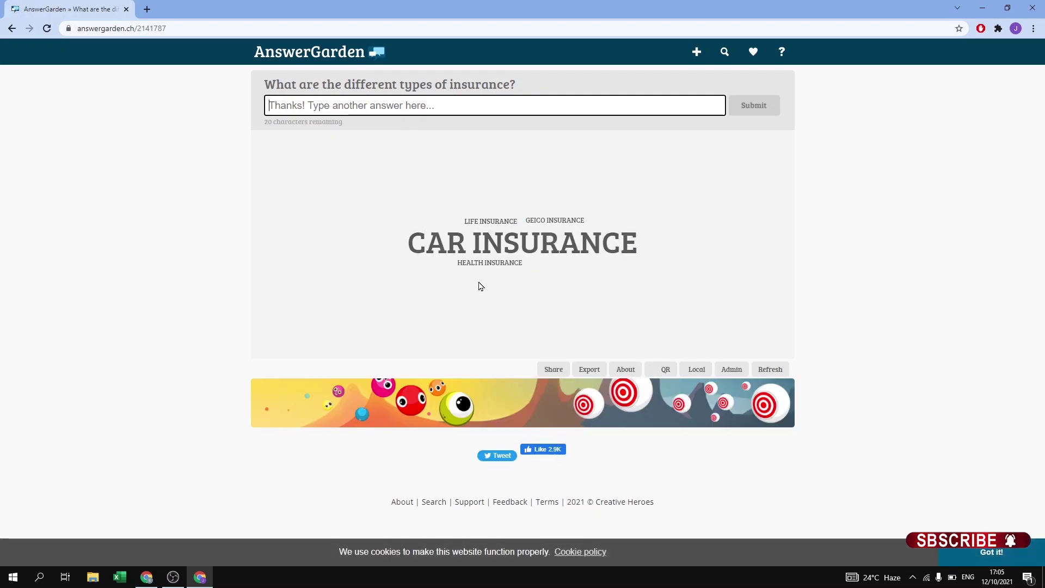
mouse_move(498, 253)
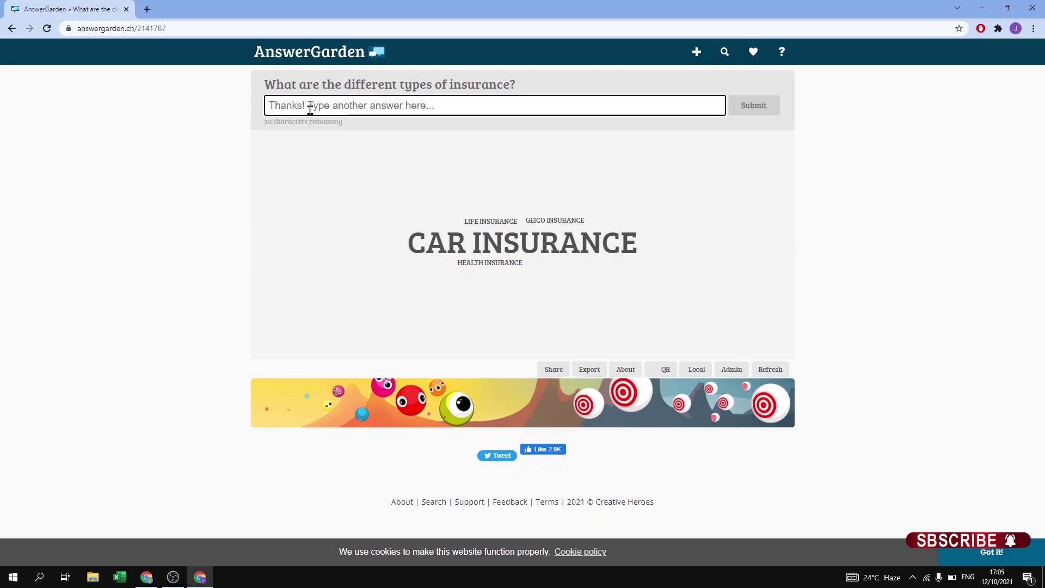
Step: Submit 'life insurance' as an answer and check the word counts in the cloud
click(281, 103)
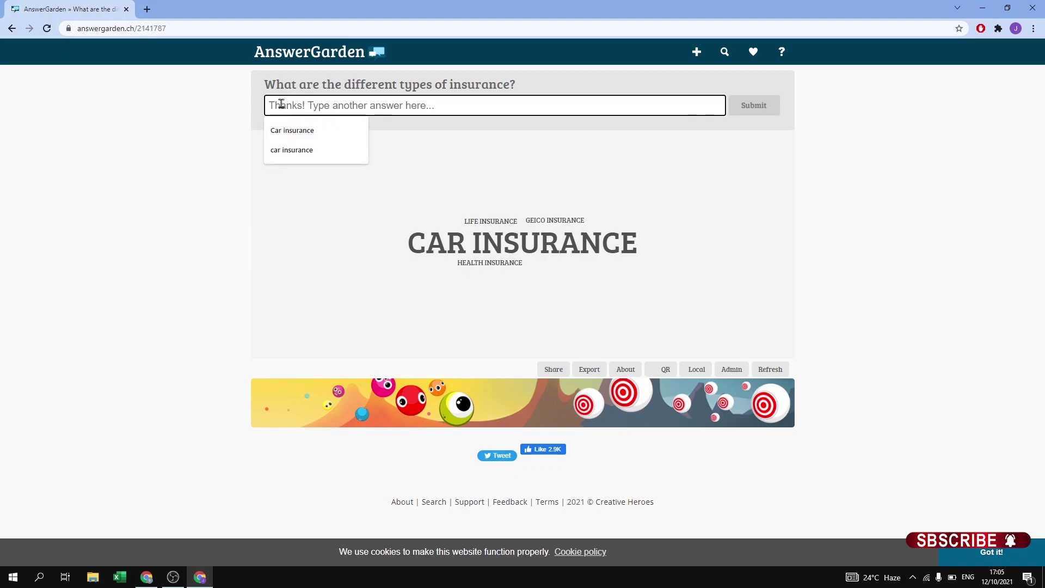
text(life insurance)
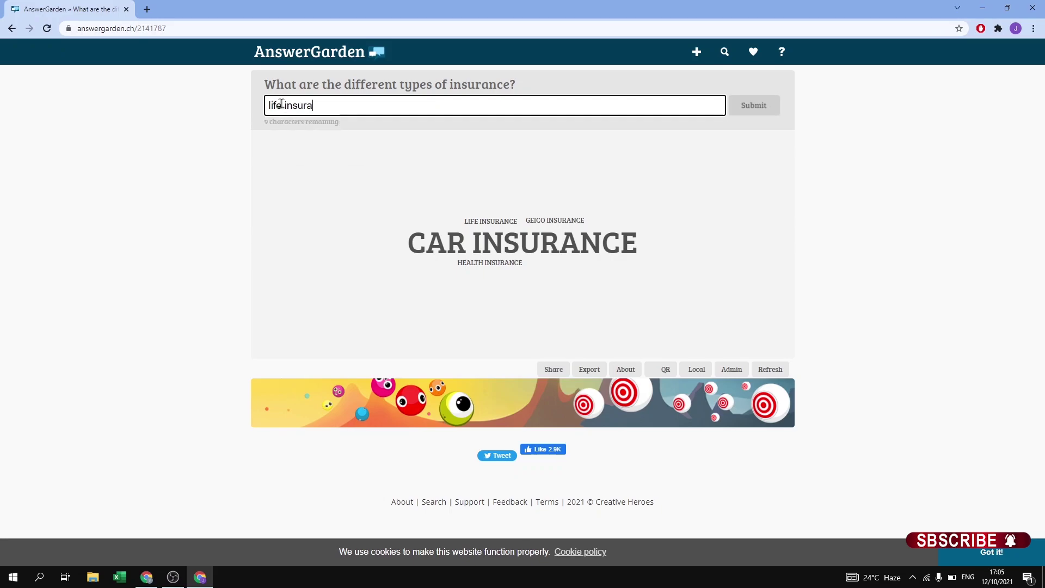
key(Return)
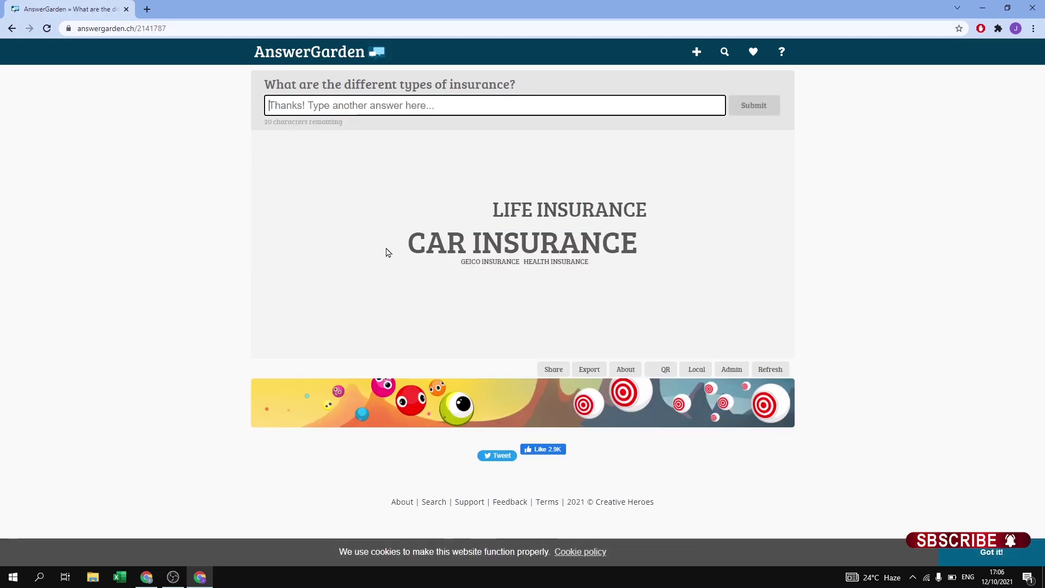
mouse_move(587, 248)
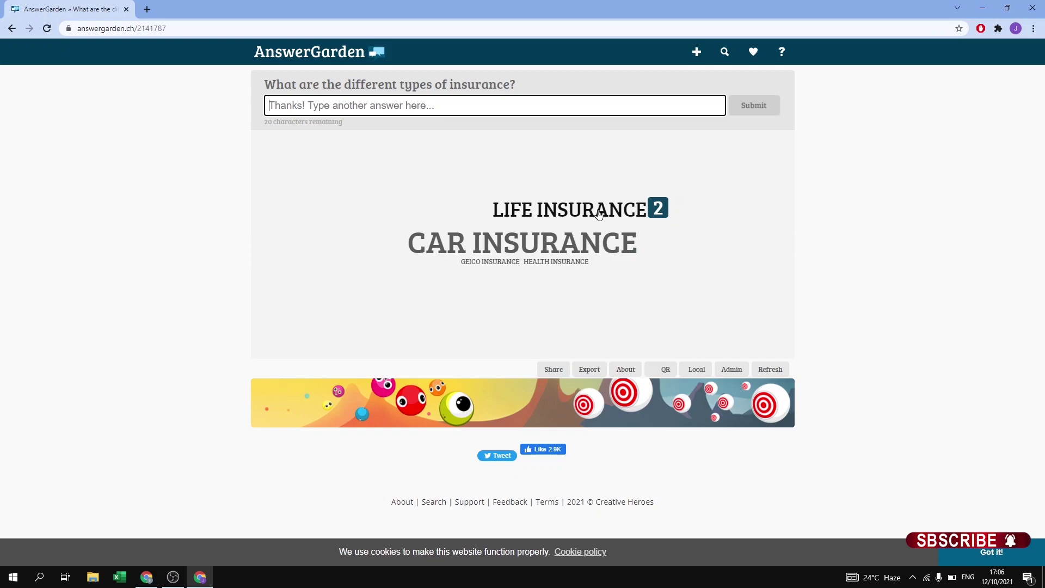
mouse_move(556, 267)
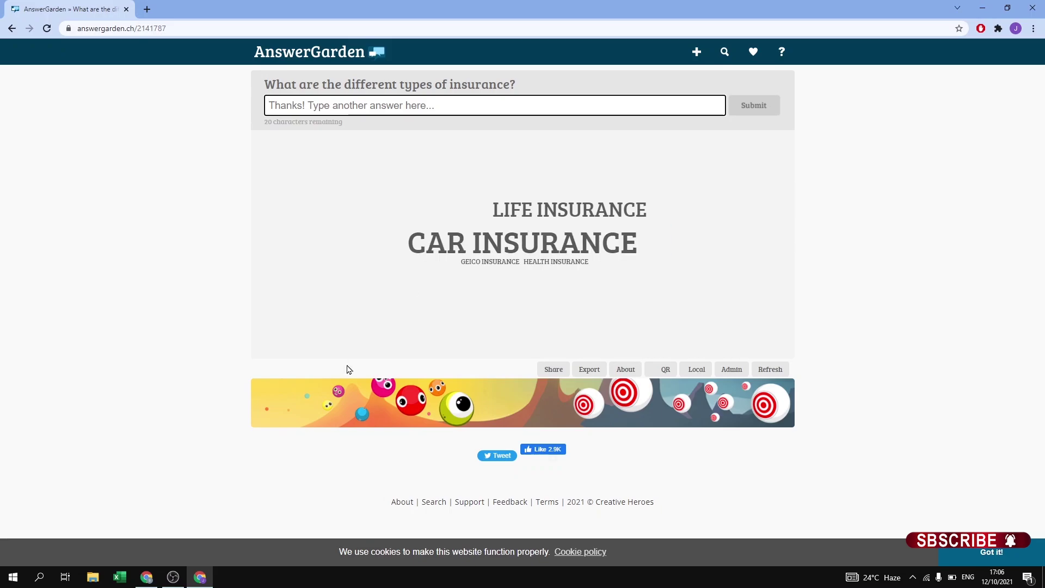
Step: From the second Chrome window, export the insurance word cloud as a PNG image
click(145, 583)
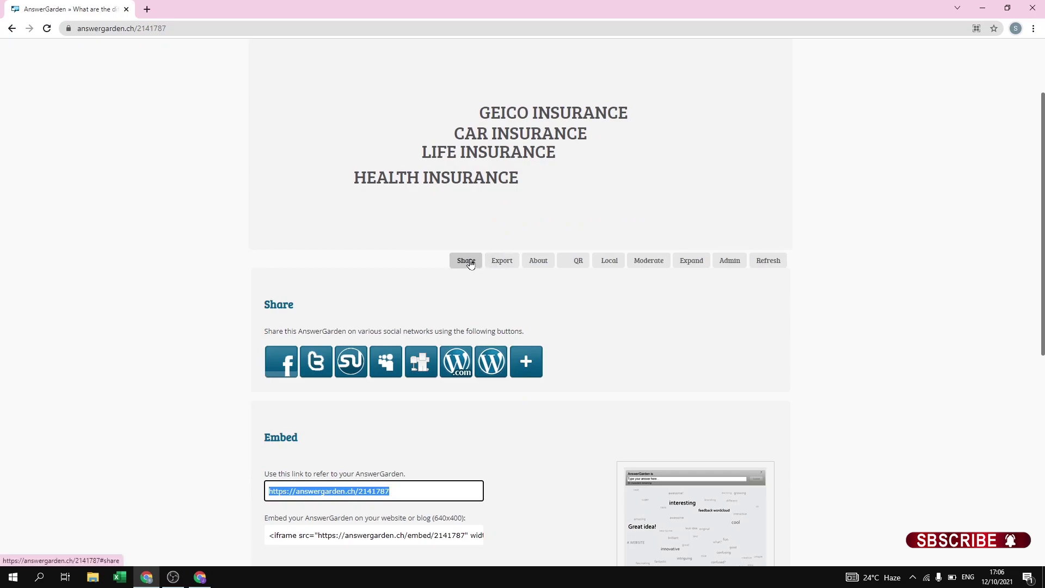
scroll(501, 214, up, 2)
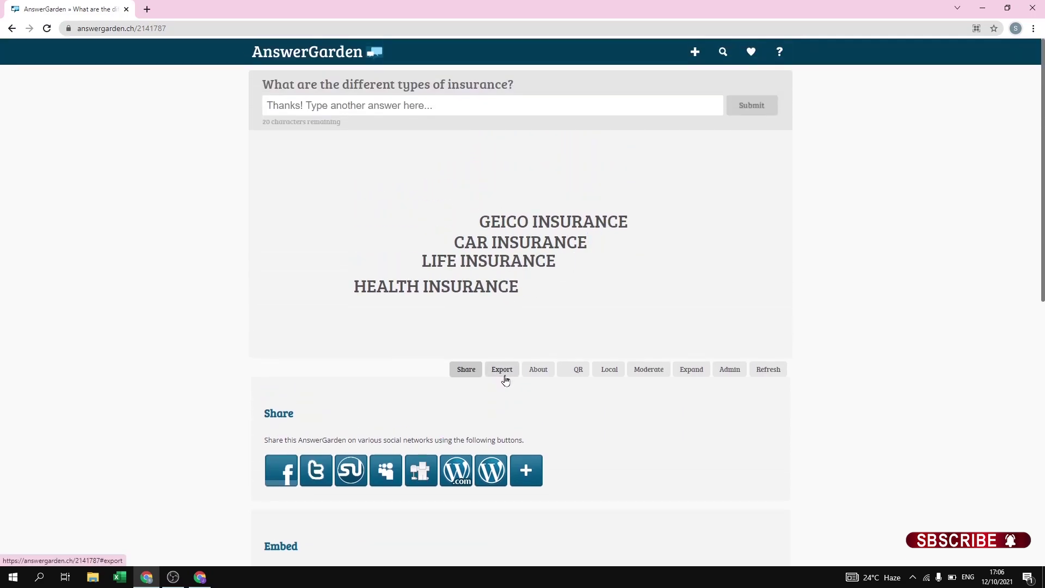
click(503, 373)
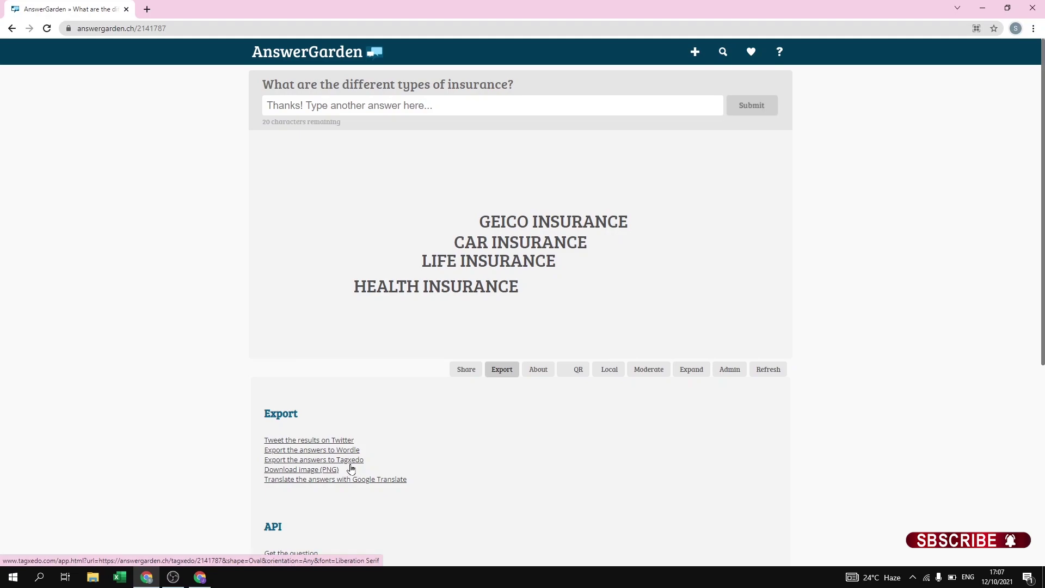
click(315, 471)
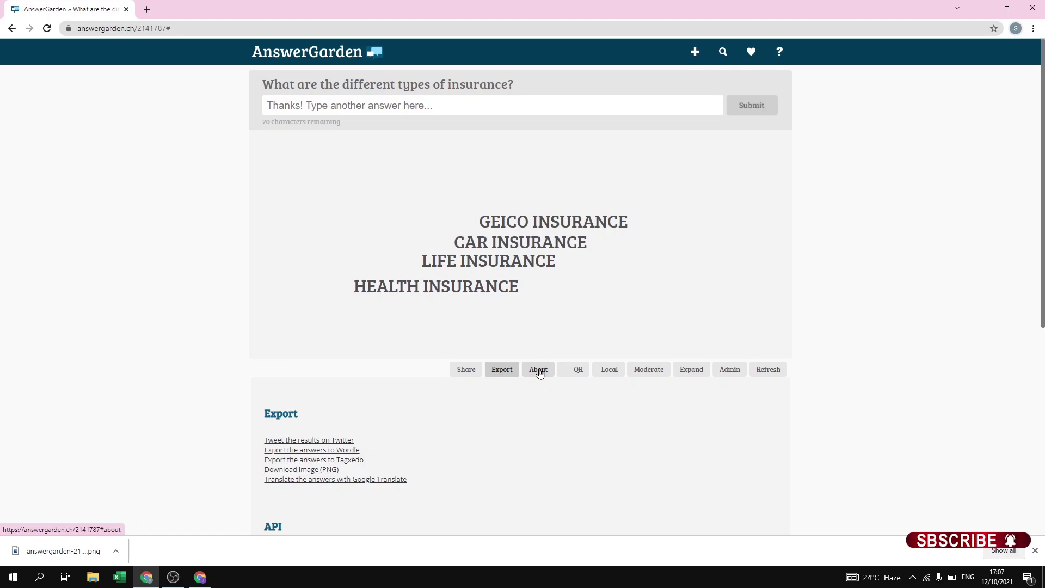
Step: Show the QR code for answergarden.ch/2141787, view it enlarged, then close it
click(578, 371)
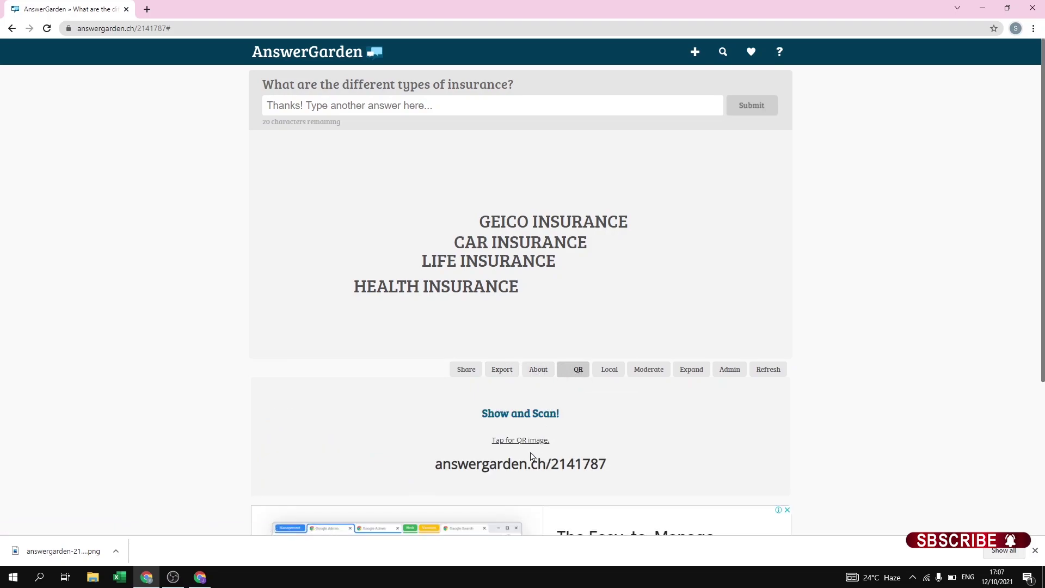
click(523, 444)
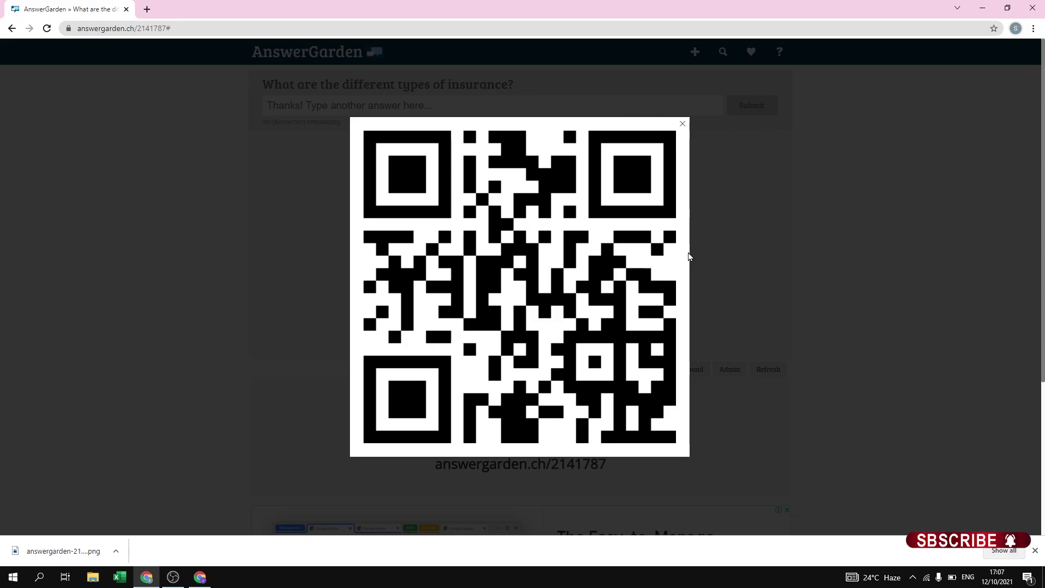
click(684, 125)
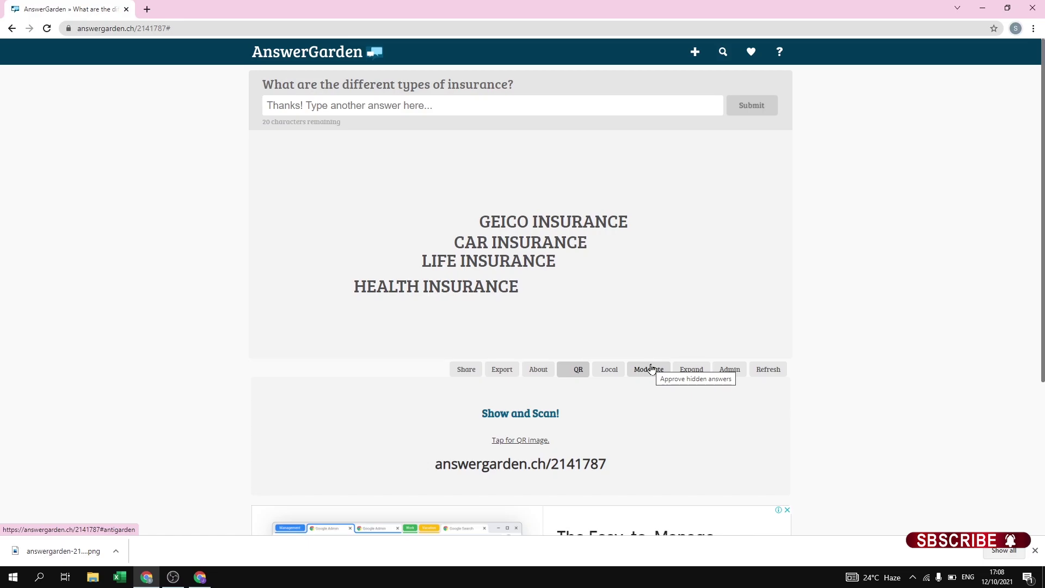
click(689, 371)
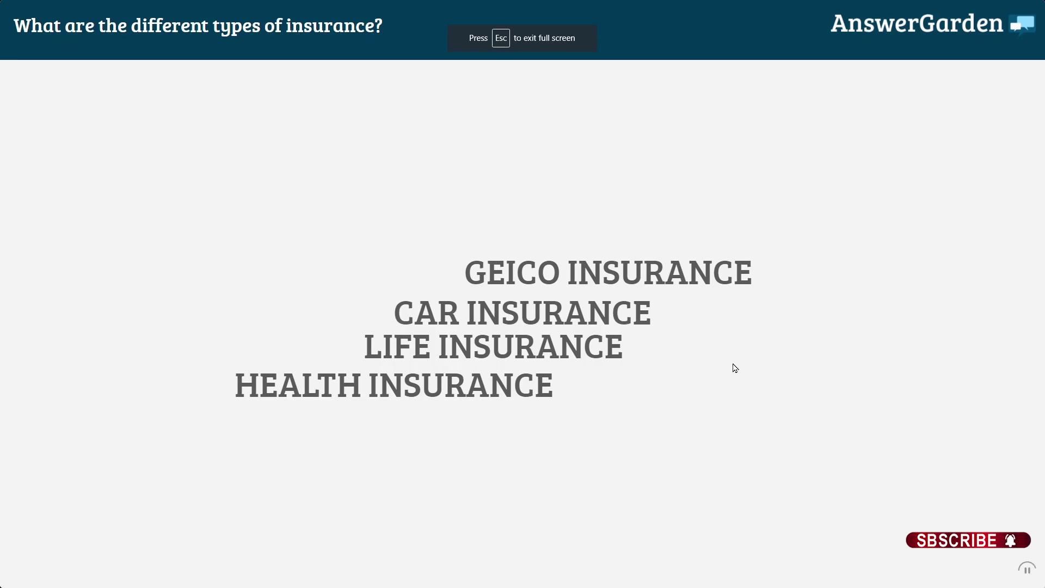
key(Escape)
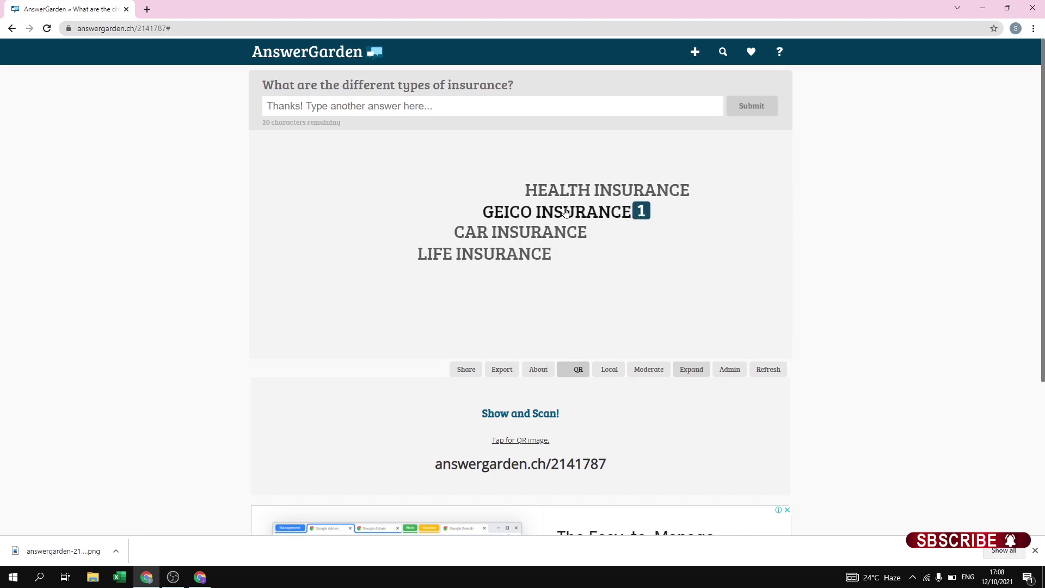
Step: Refresh the insurance word cloud twice to load the latest answers
click(768, 369)
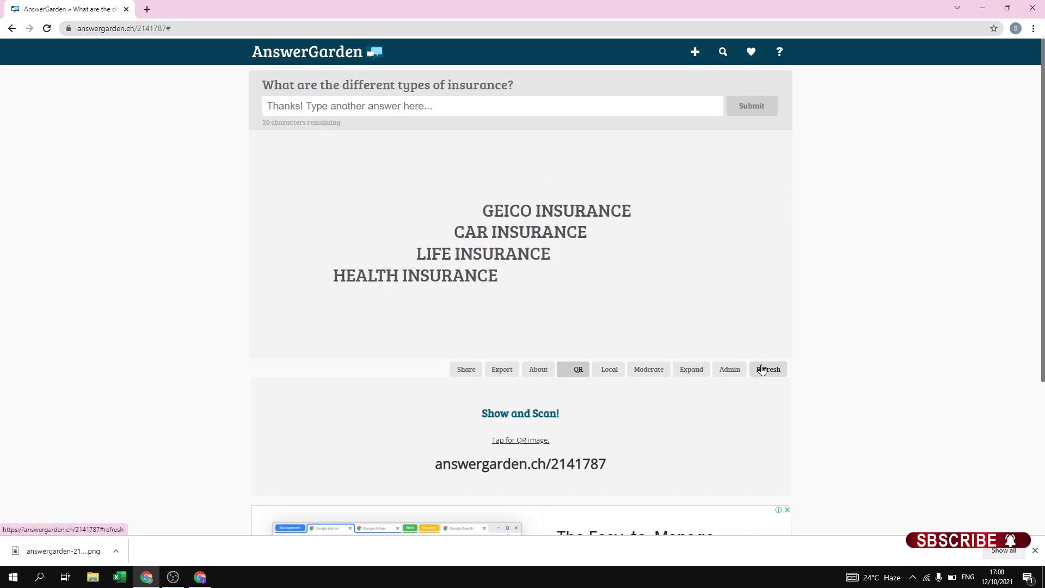
click(762, 371)
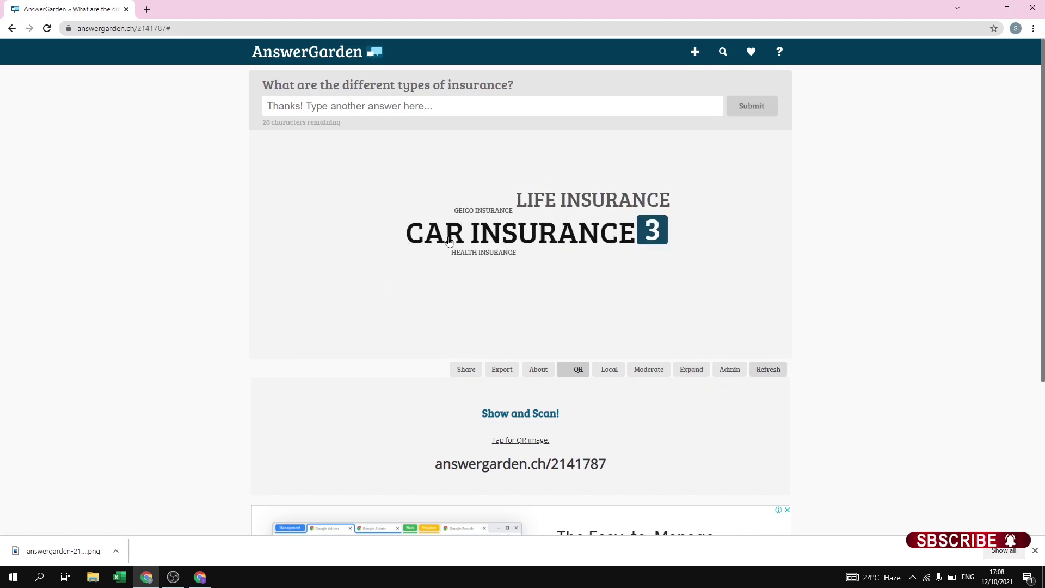